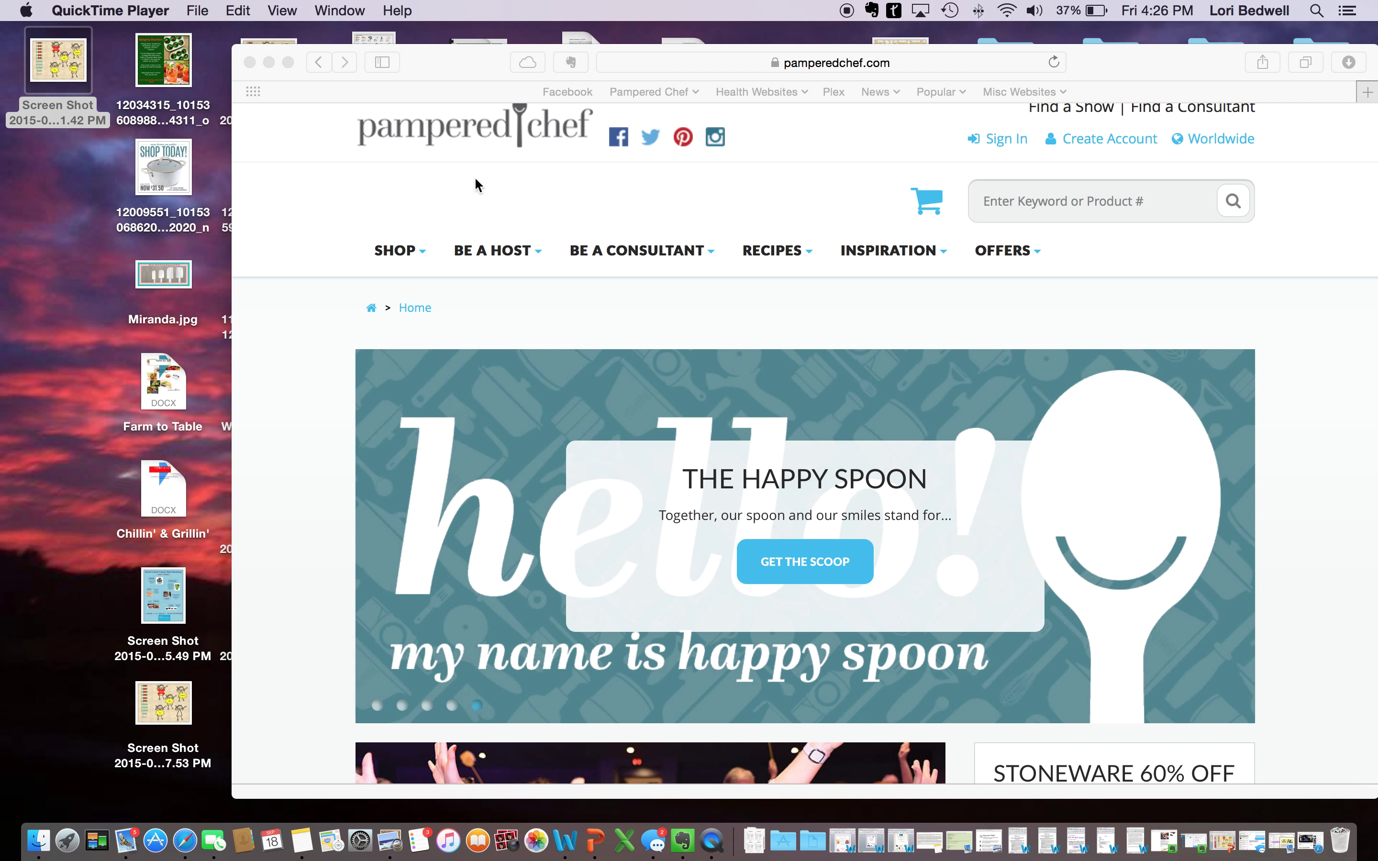
Step: Drag the Safari window with the Pampered Chef home page left so it becomes the active window
left_click_drag(461, 86, 371, 84)
Step: Sign in to the consultant account using the autofilled username and password
scroll(579, 376, "up", 2)
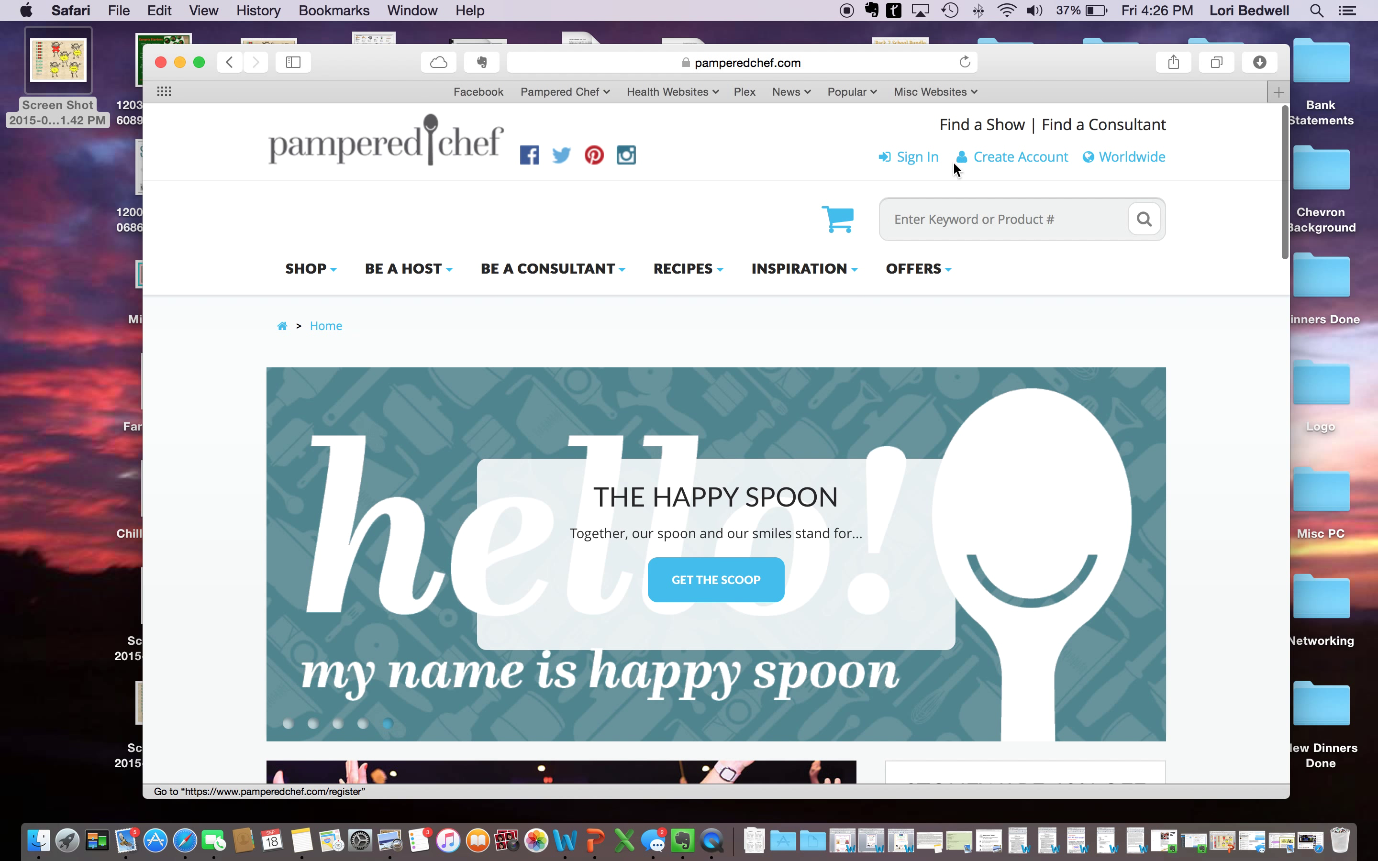
left_click(911, 159)
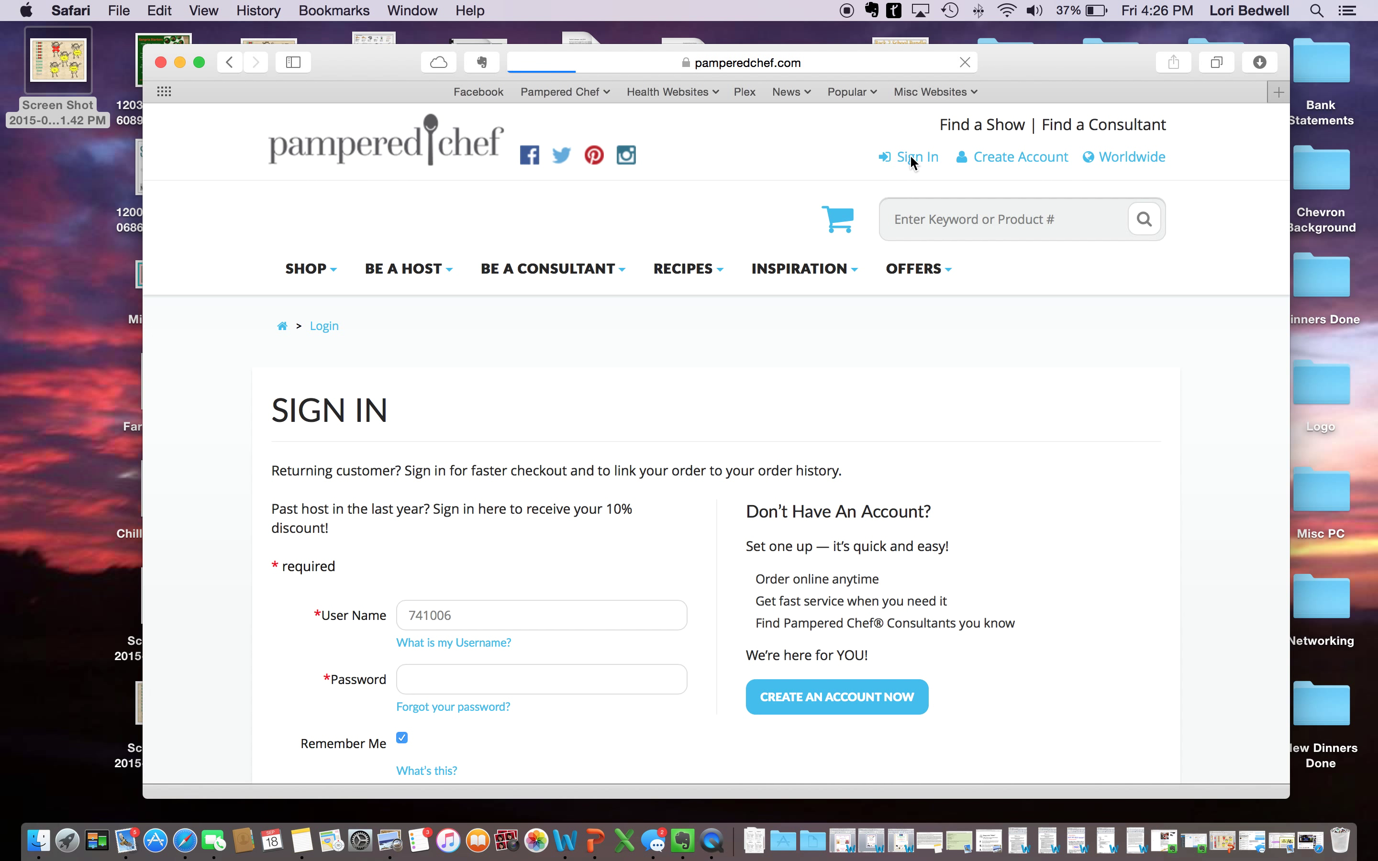
scroll(492, 476, "down", 5)
scroll(491, 476, "down", 1)
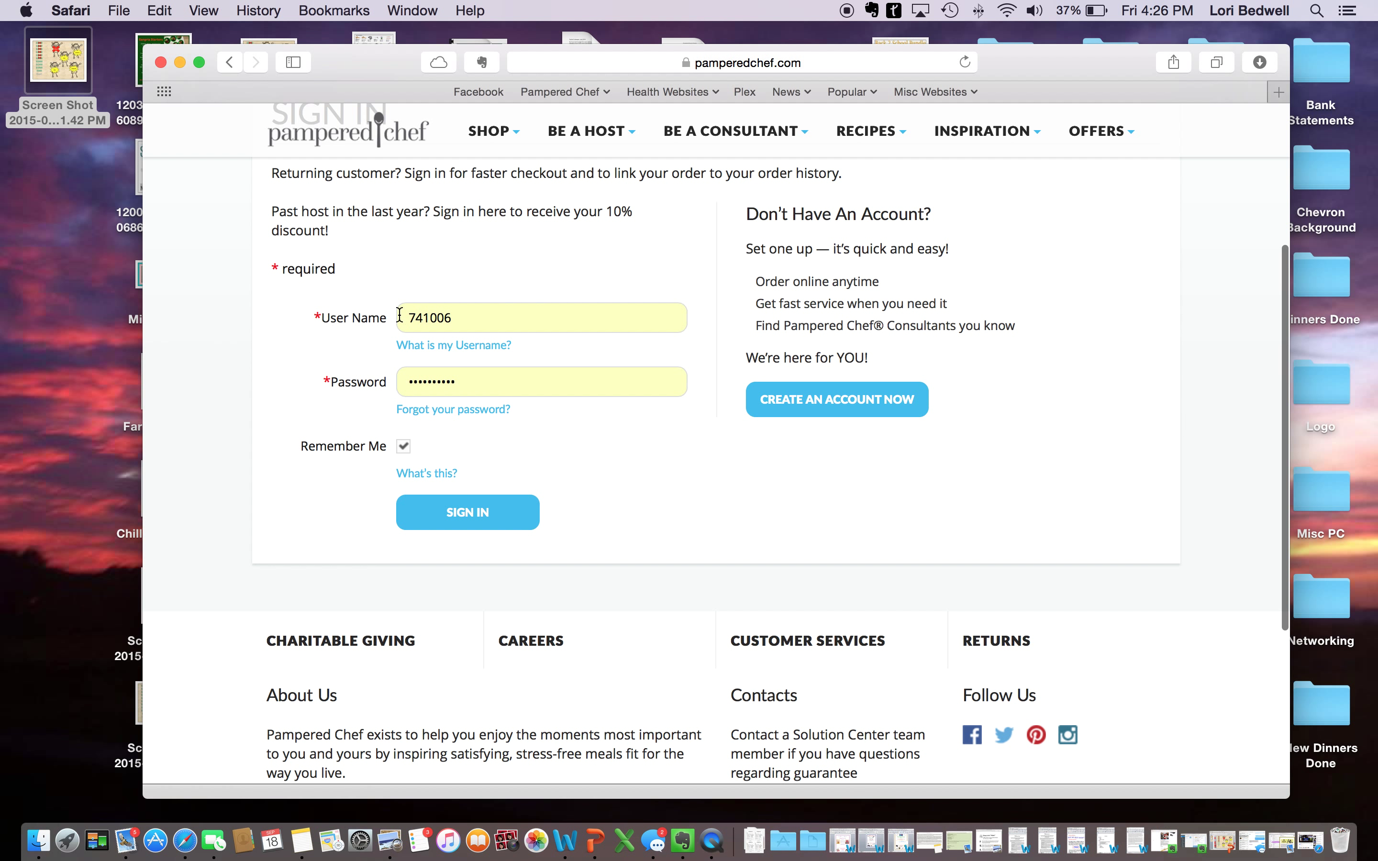
left_click(468, 319)
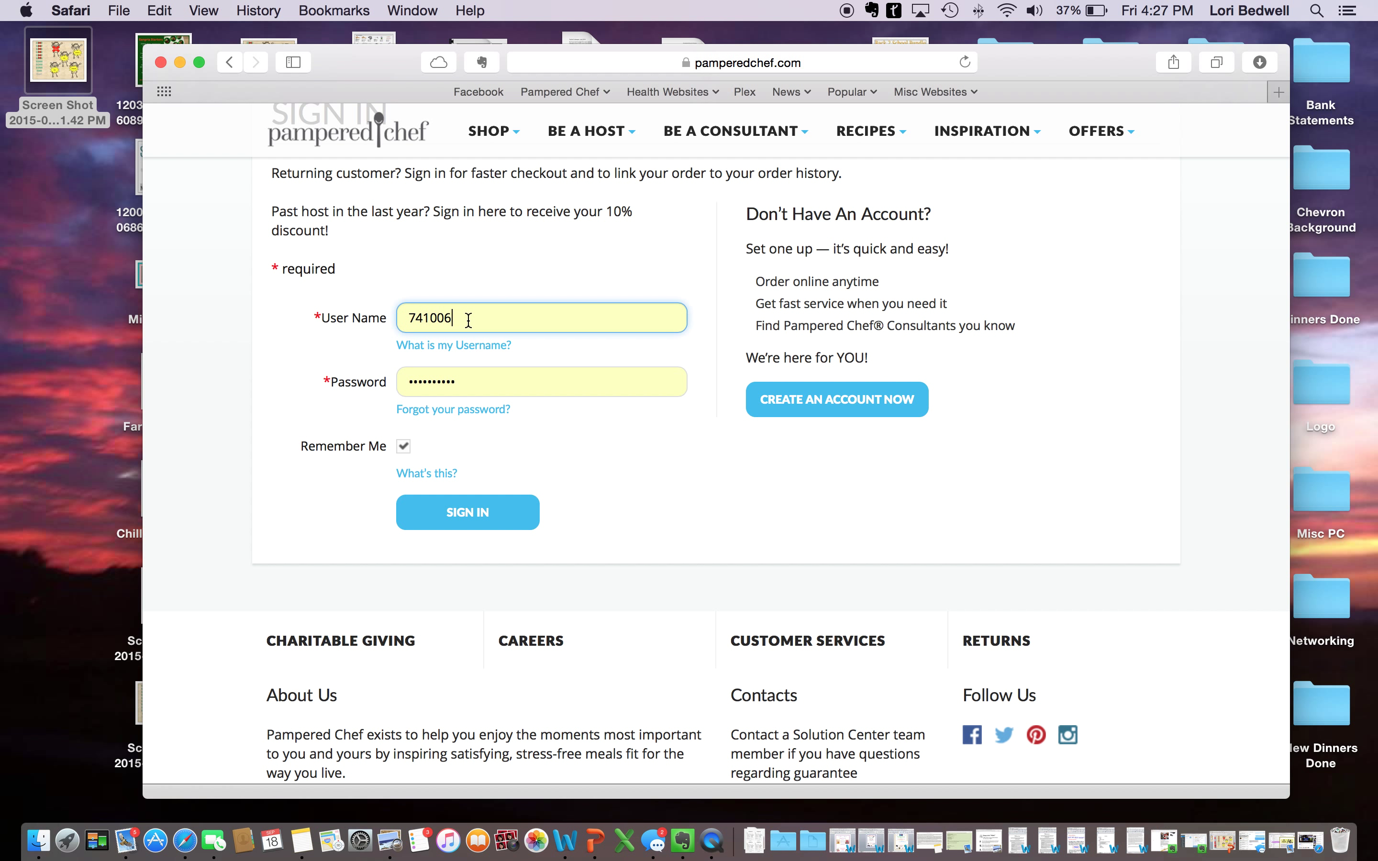
left_click(470, 382)
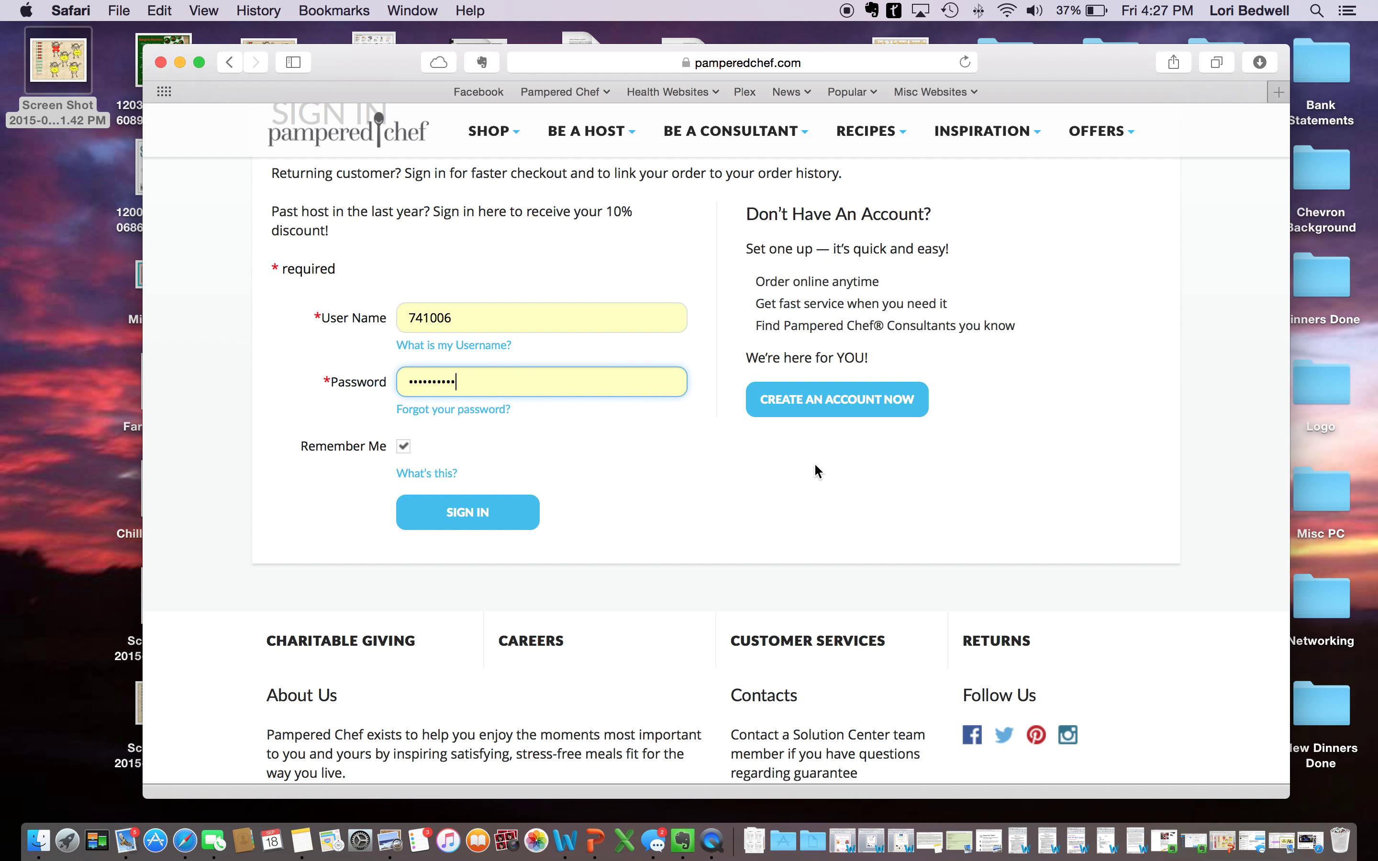
left_click(499, 520)
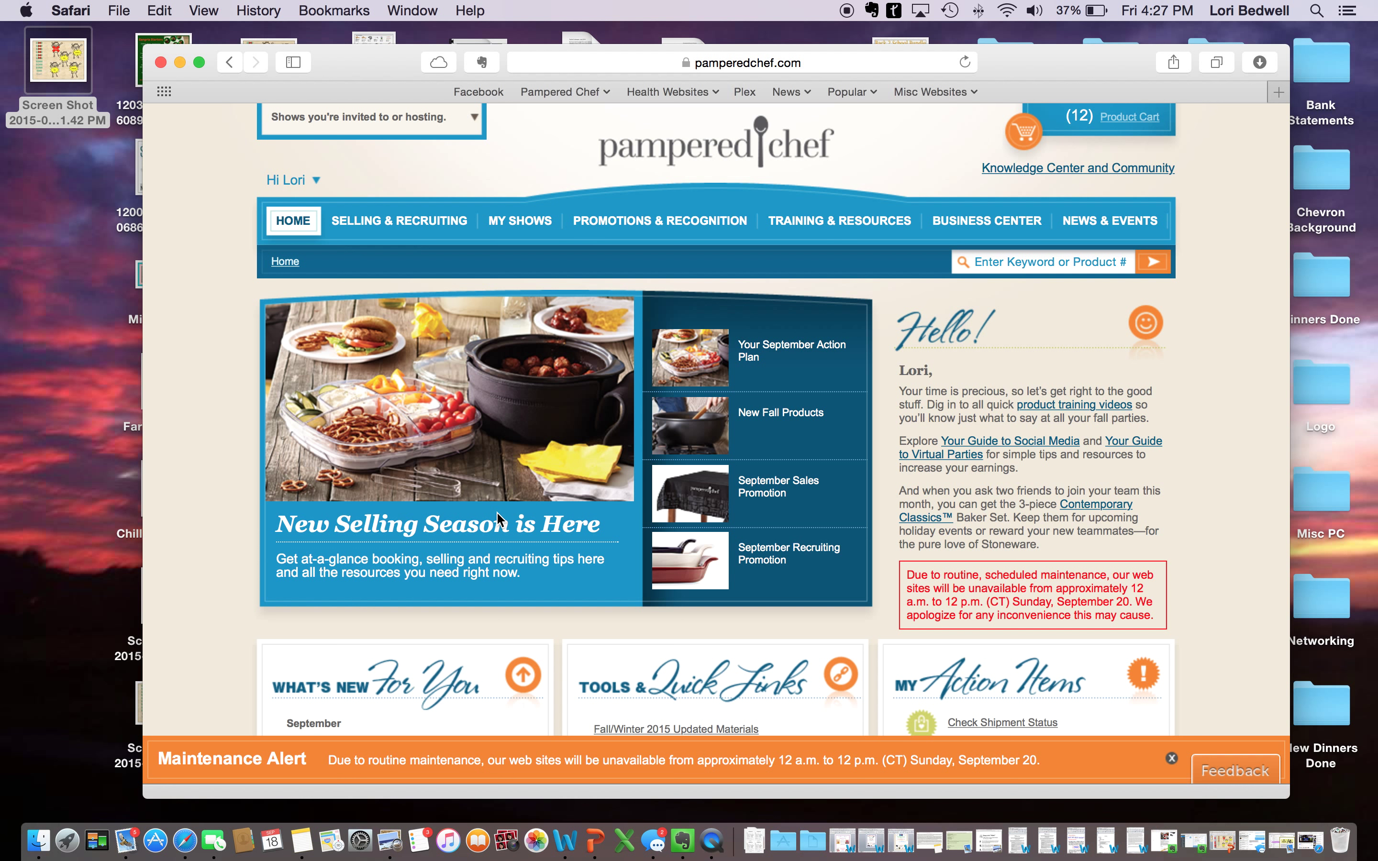
Step: Open eBiz Tools™ from the Selling & Recruiting menu and continue to the subscription page
mouse_move(378, 224)
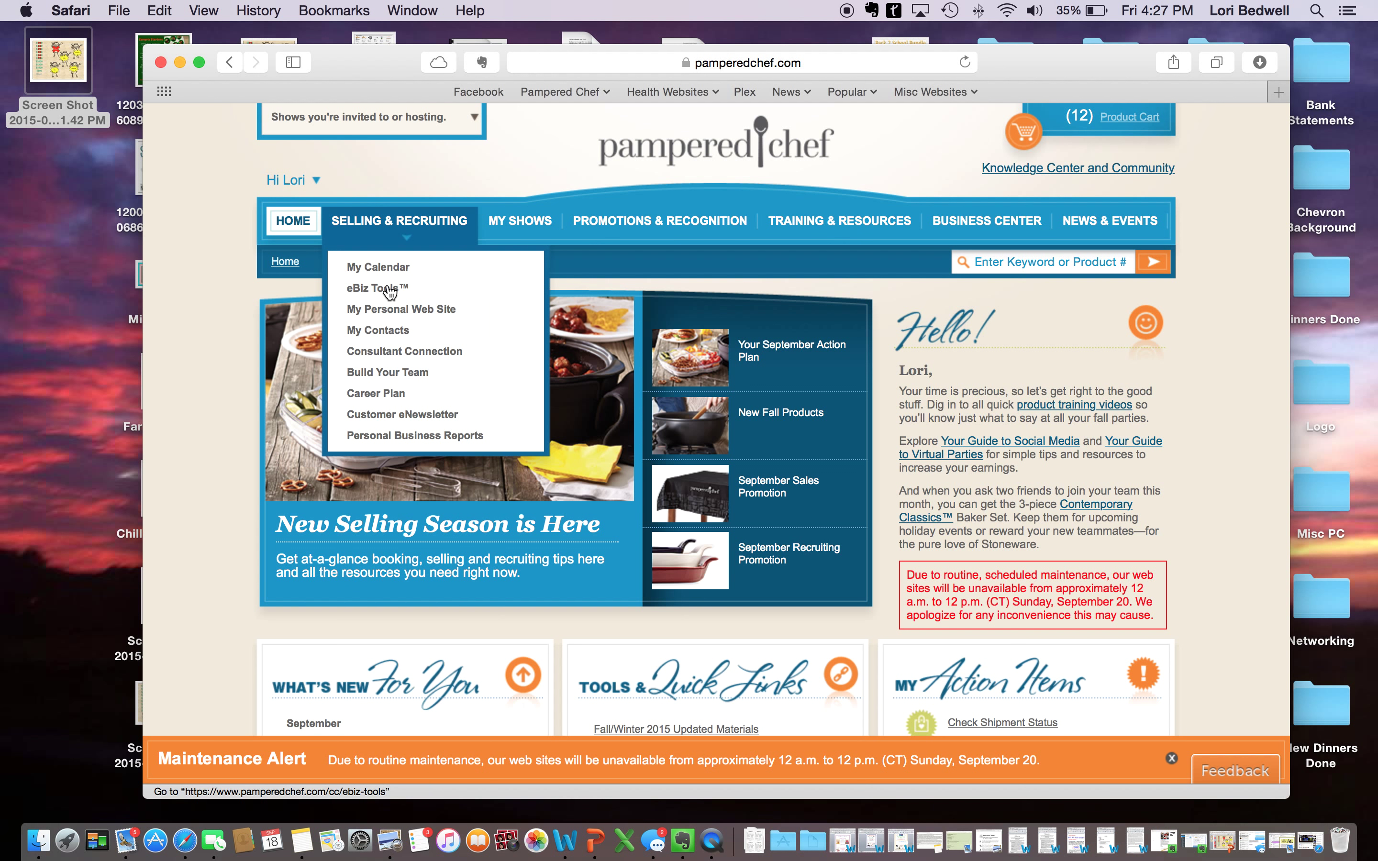
left_click(390, 291)
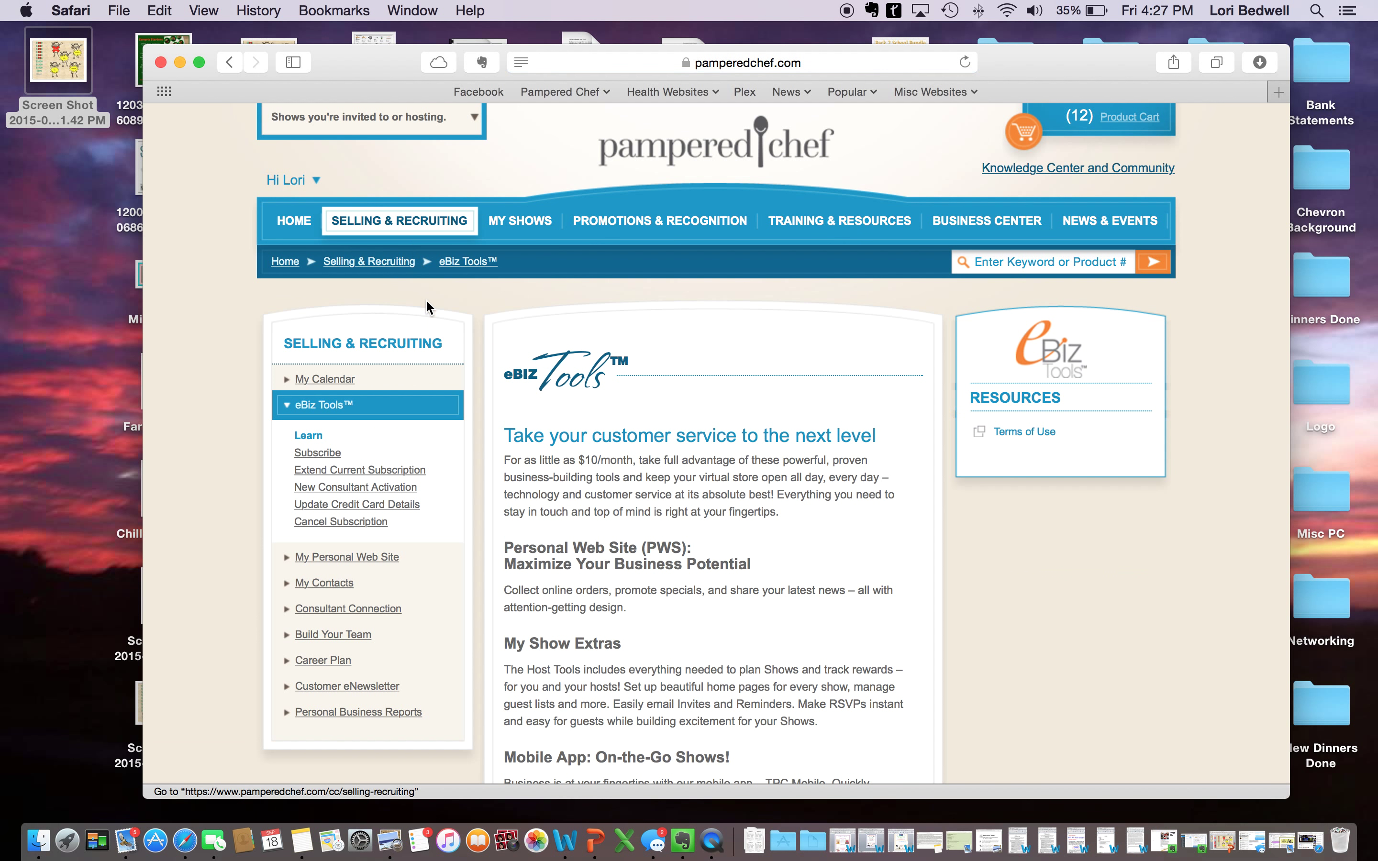
scroll(547, 569, "down", 10)
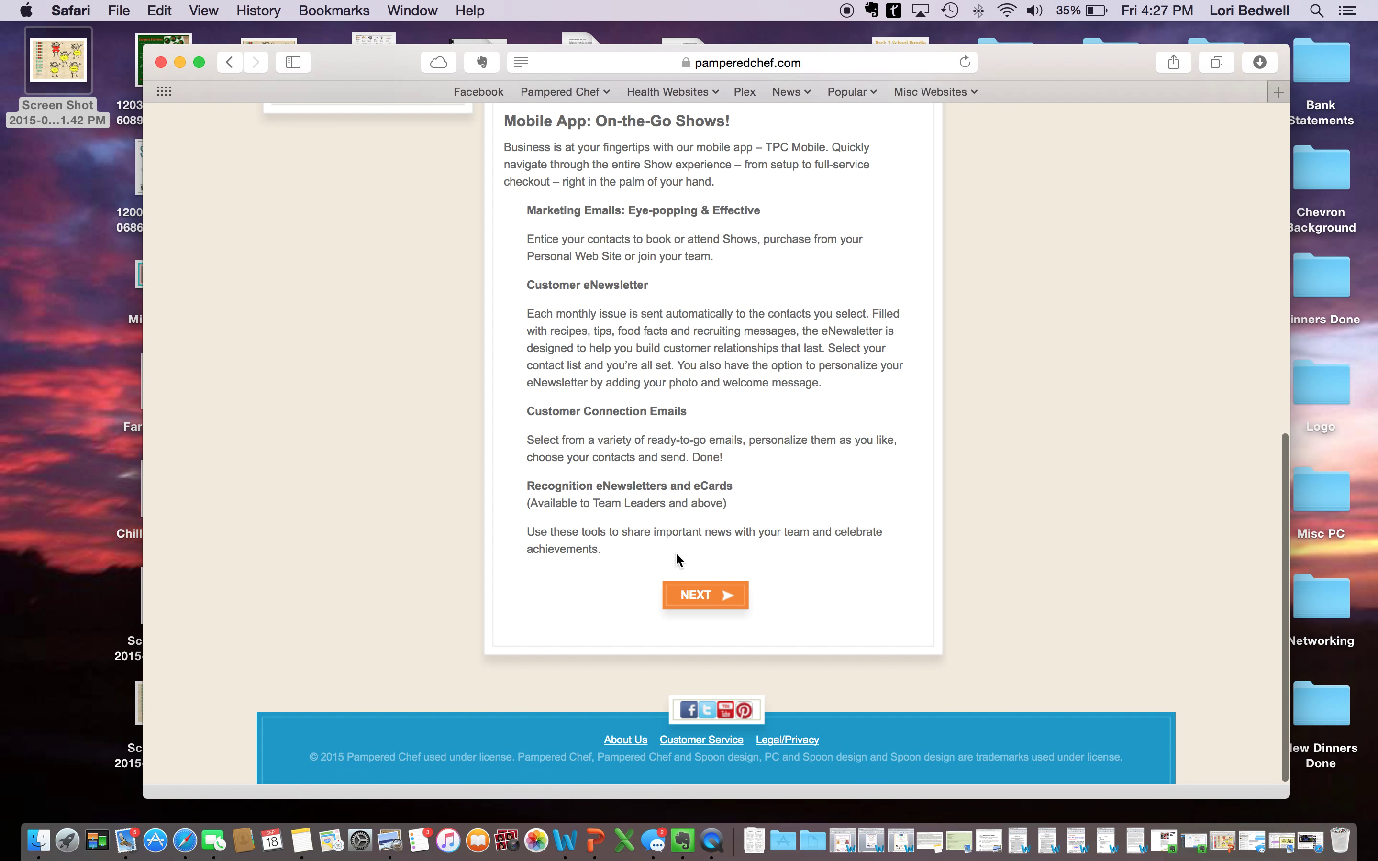
left_click(707, 598)
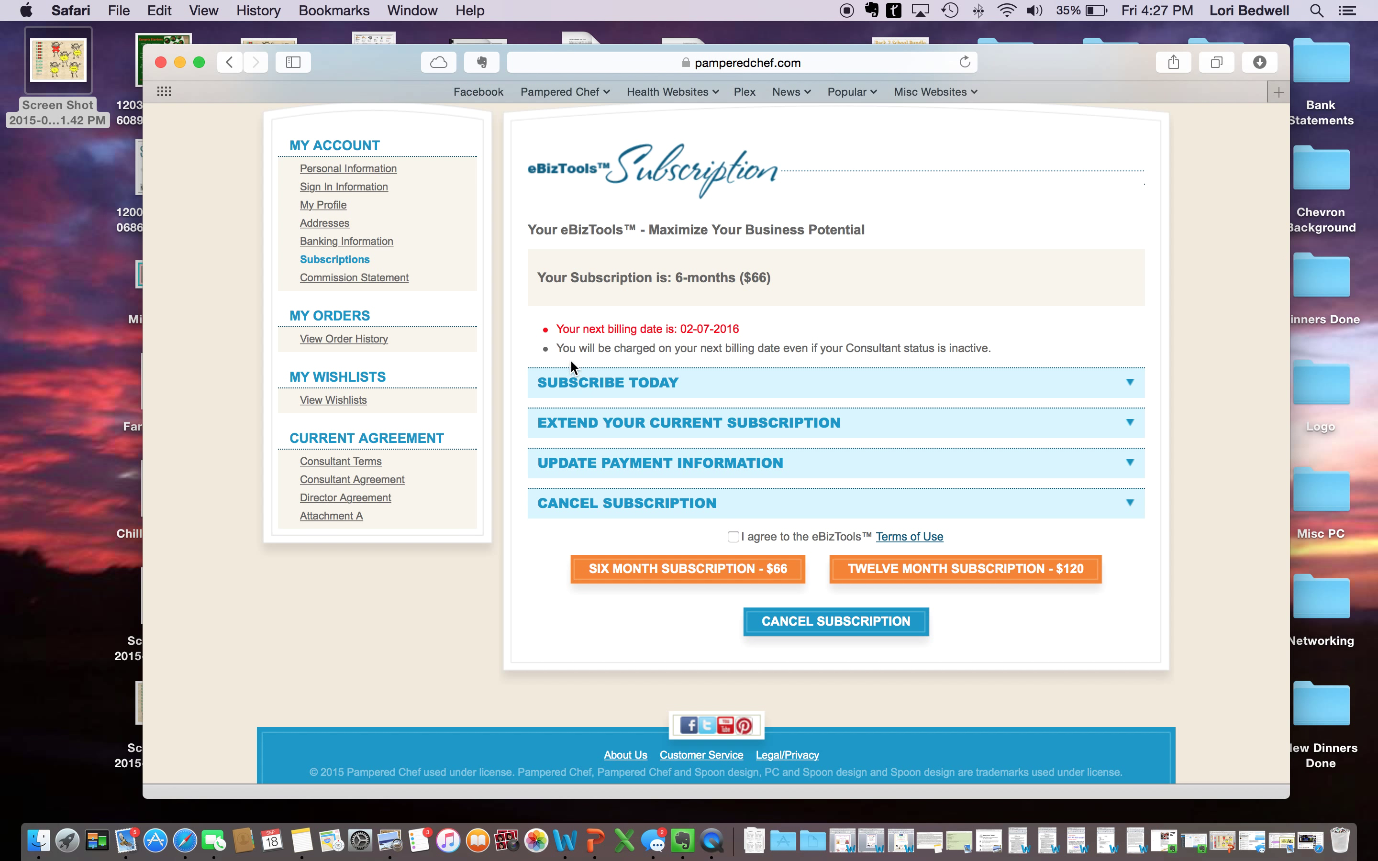
Step: Expand the Subscribe Today, Extend Your Current Subscription and Update Payment Information sections
left_click(636, 388)
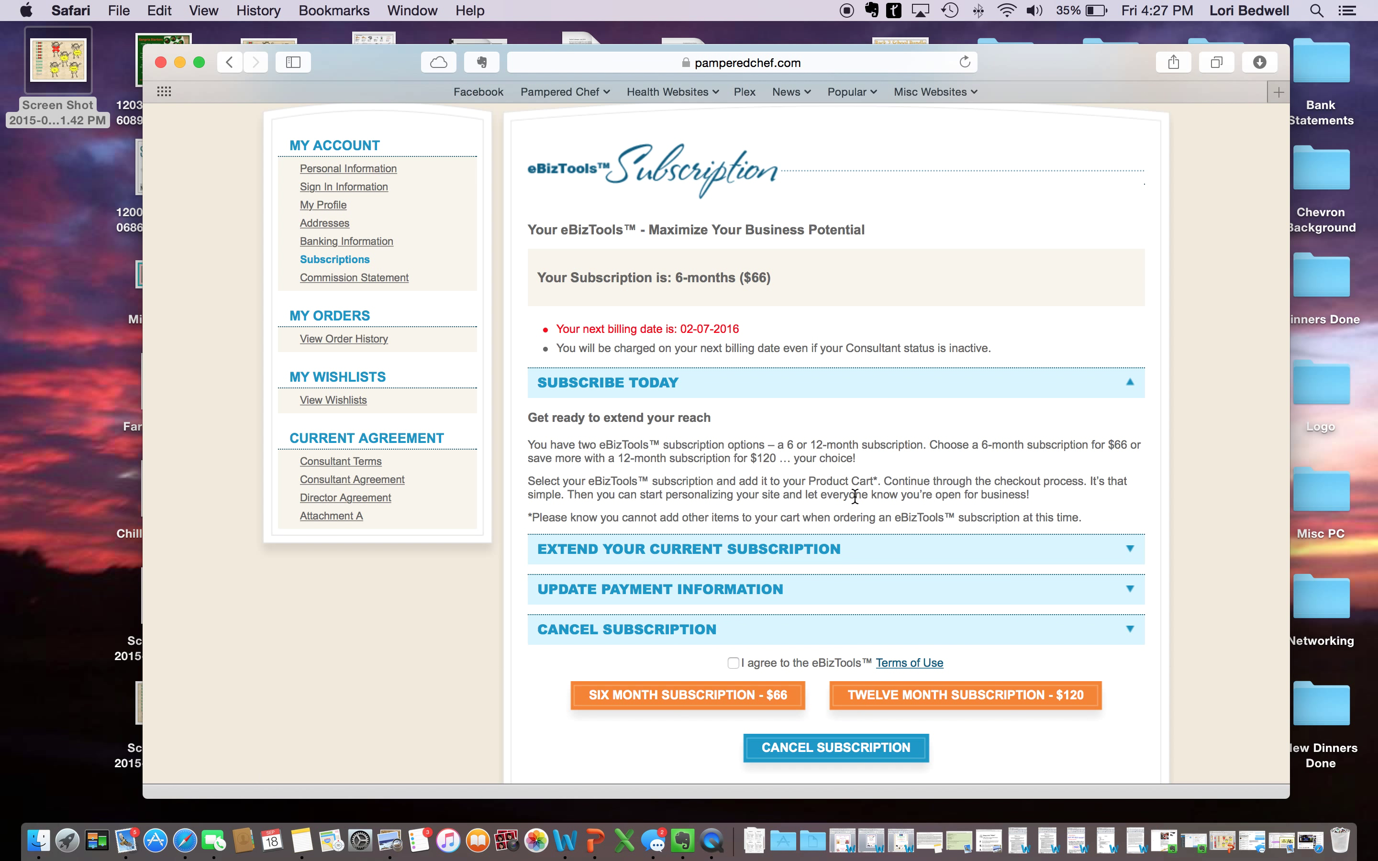
scroll(855, 495, "down", 5)
left_click(749, 421)
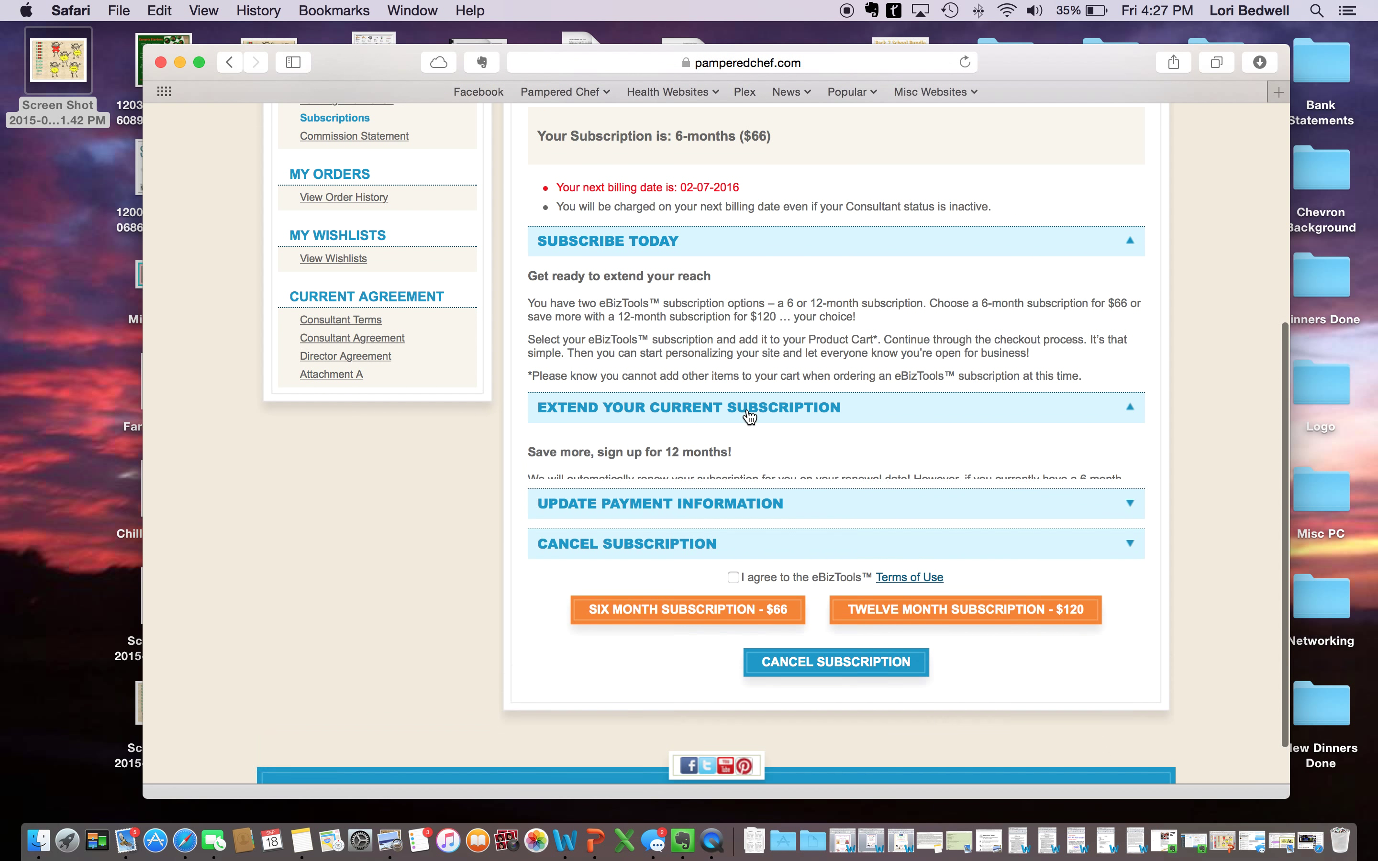
scroll(748, 415, "down", 5)
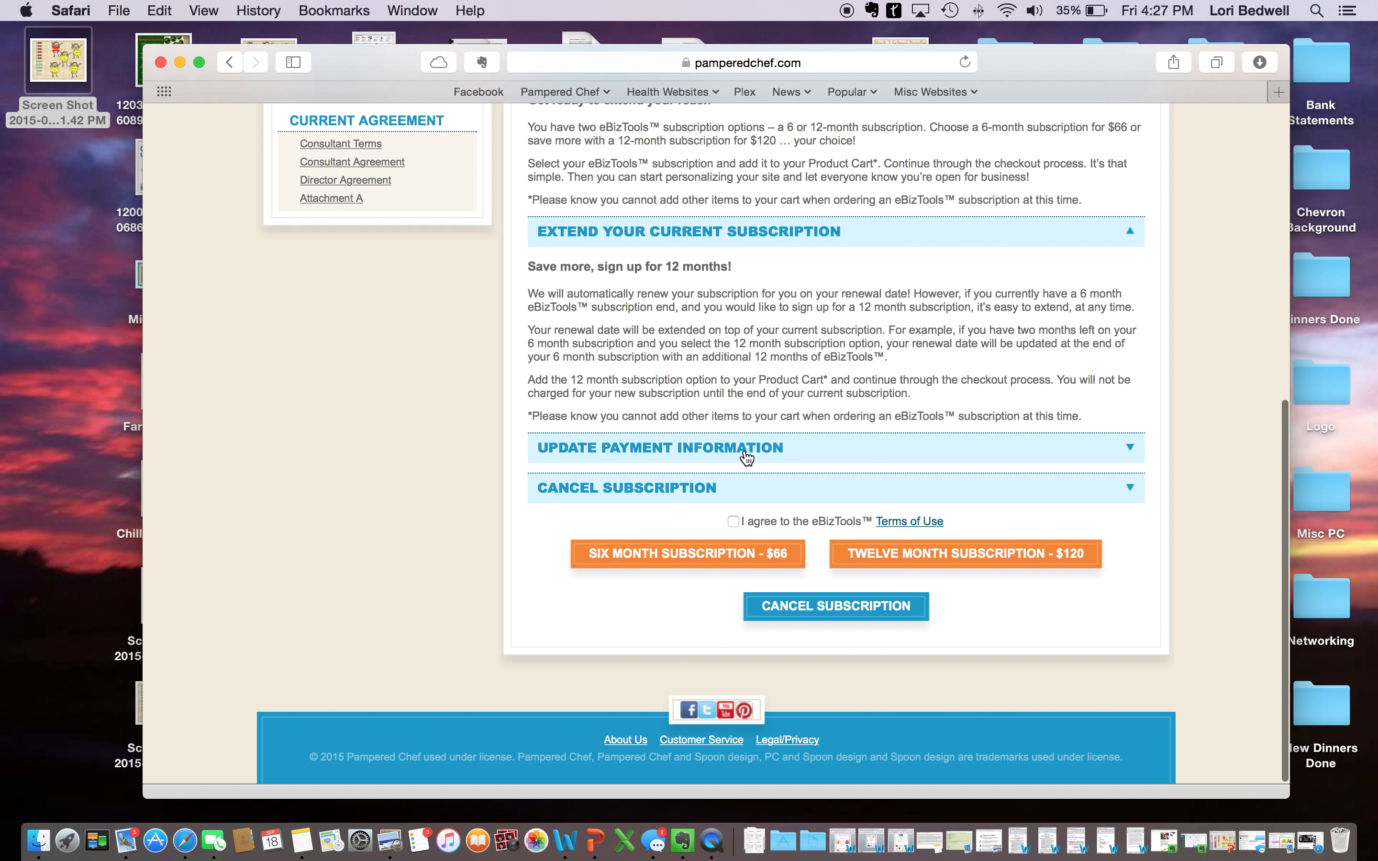
left_click(746, 450)
scroll(740, 447, "down", 5)
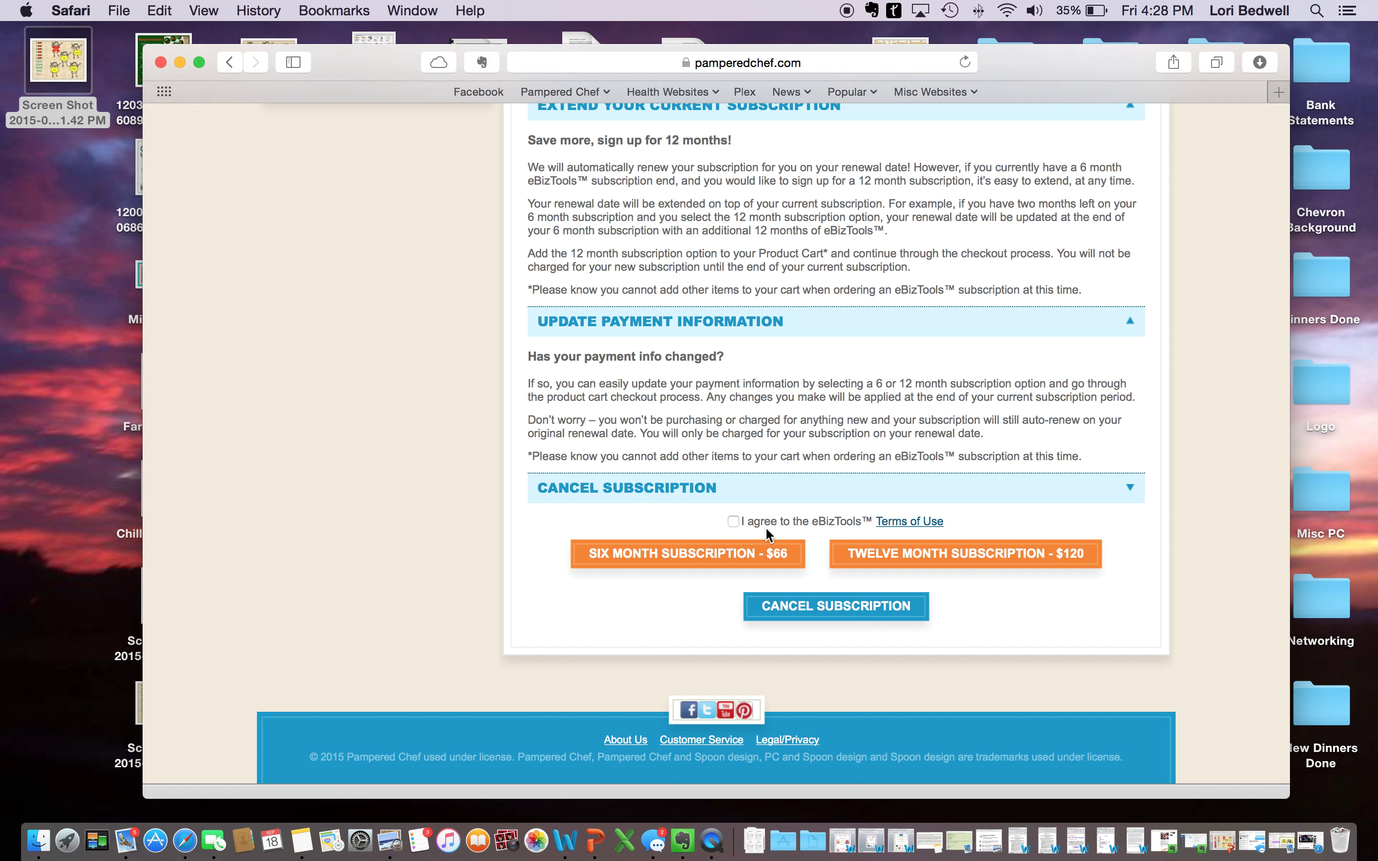
scroll(838, 517, "up", 12)
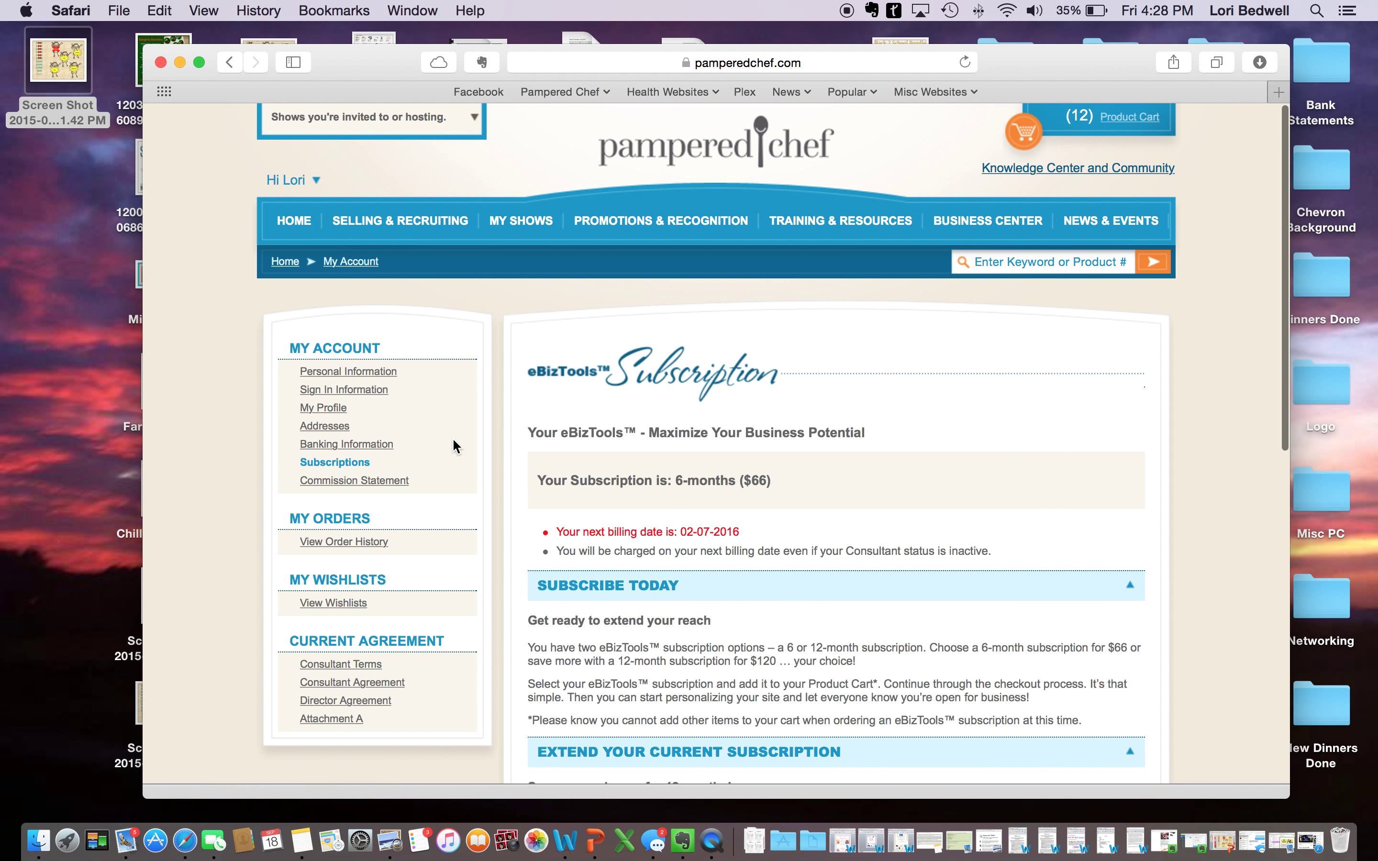
Step: Open My Personal Web Site from Selling & Recruiting and review its site name and background options
scroll(458, 448, "down", 2)
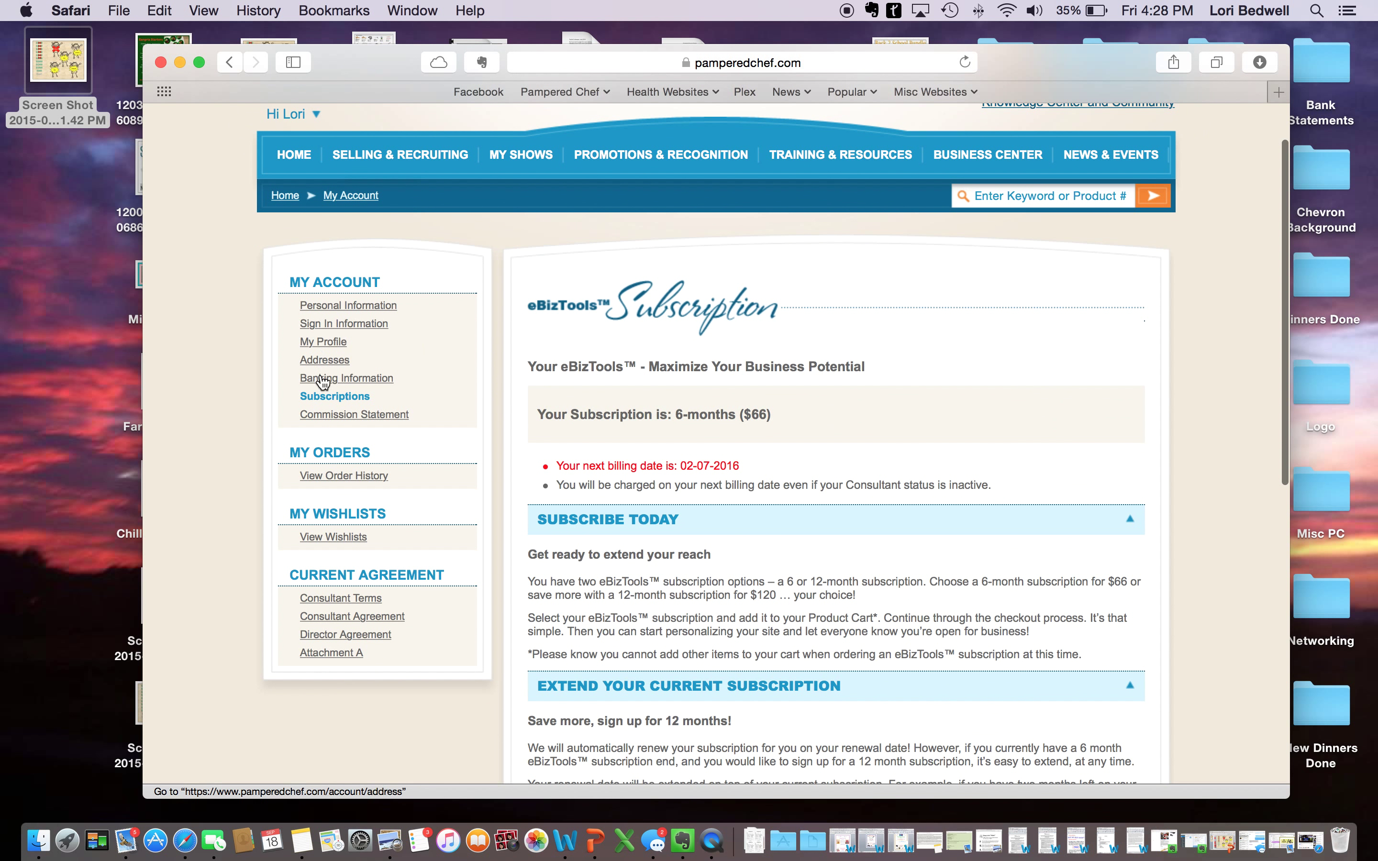
mouse_move(372, 157)
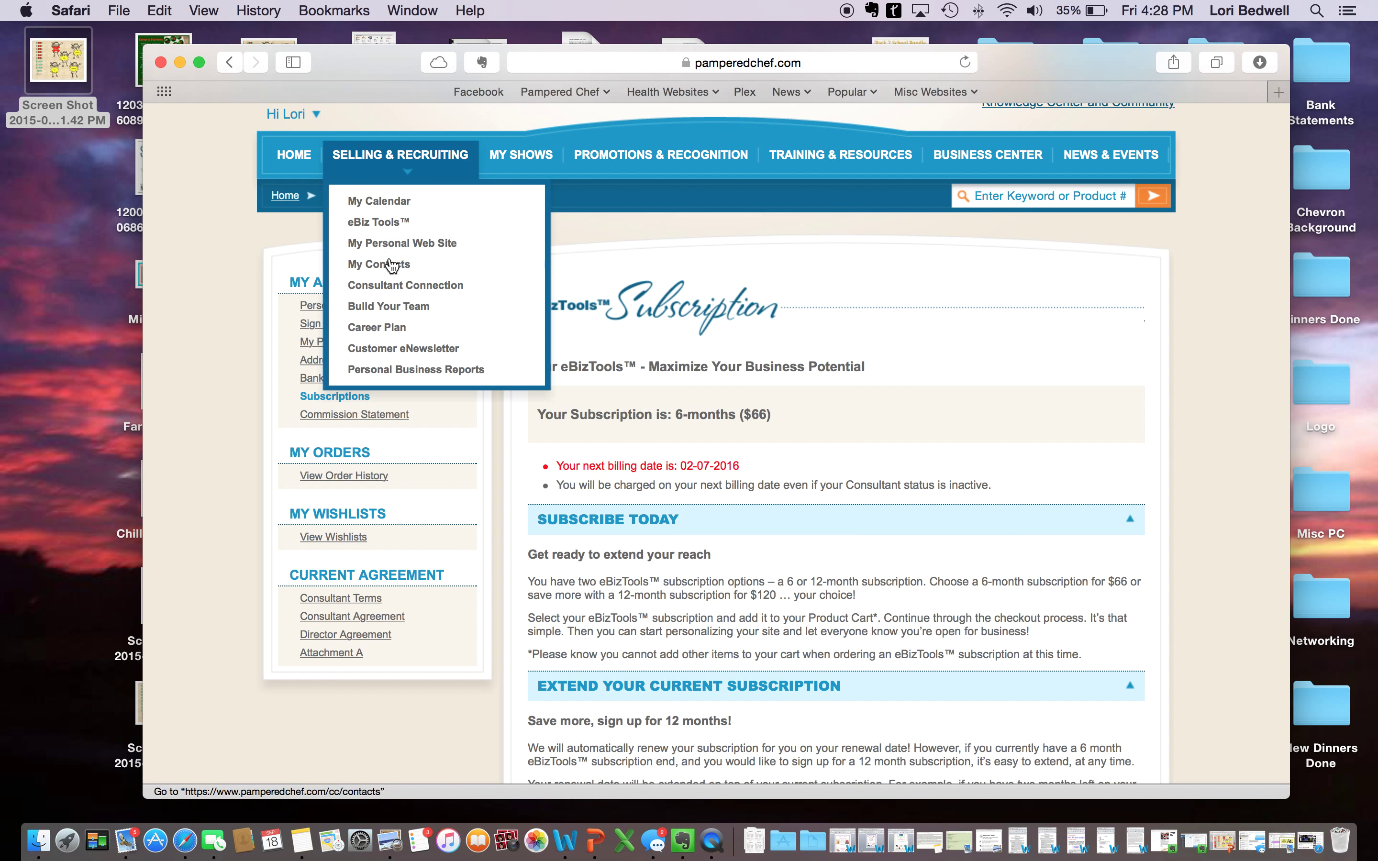
left_click(393, 244)
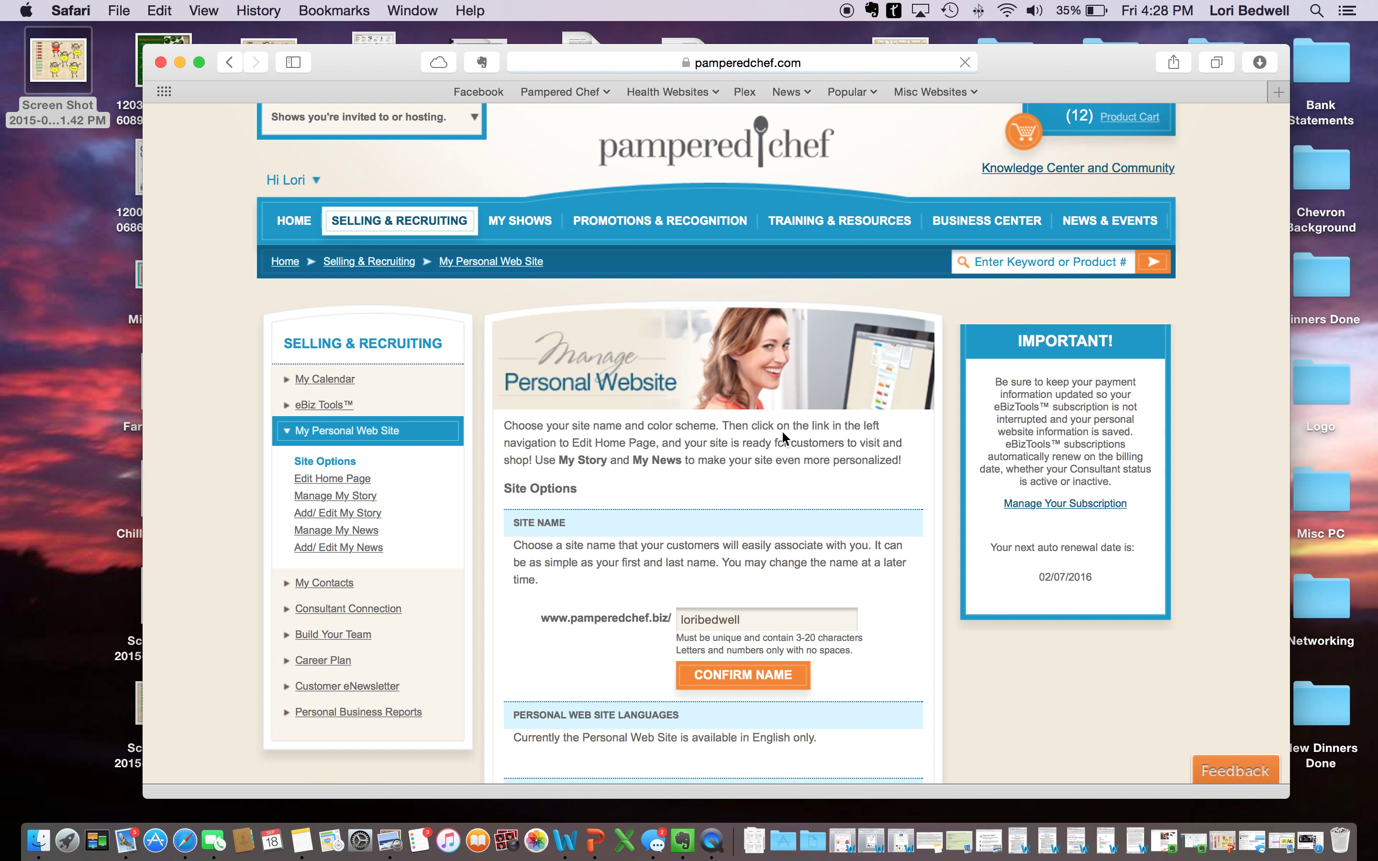
scroll(757, 442, "down", 5)
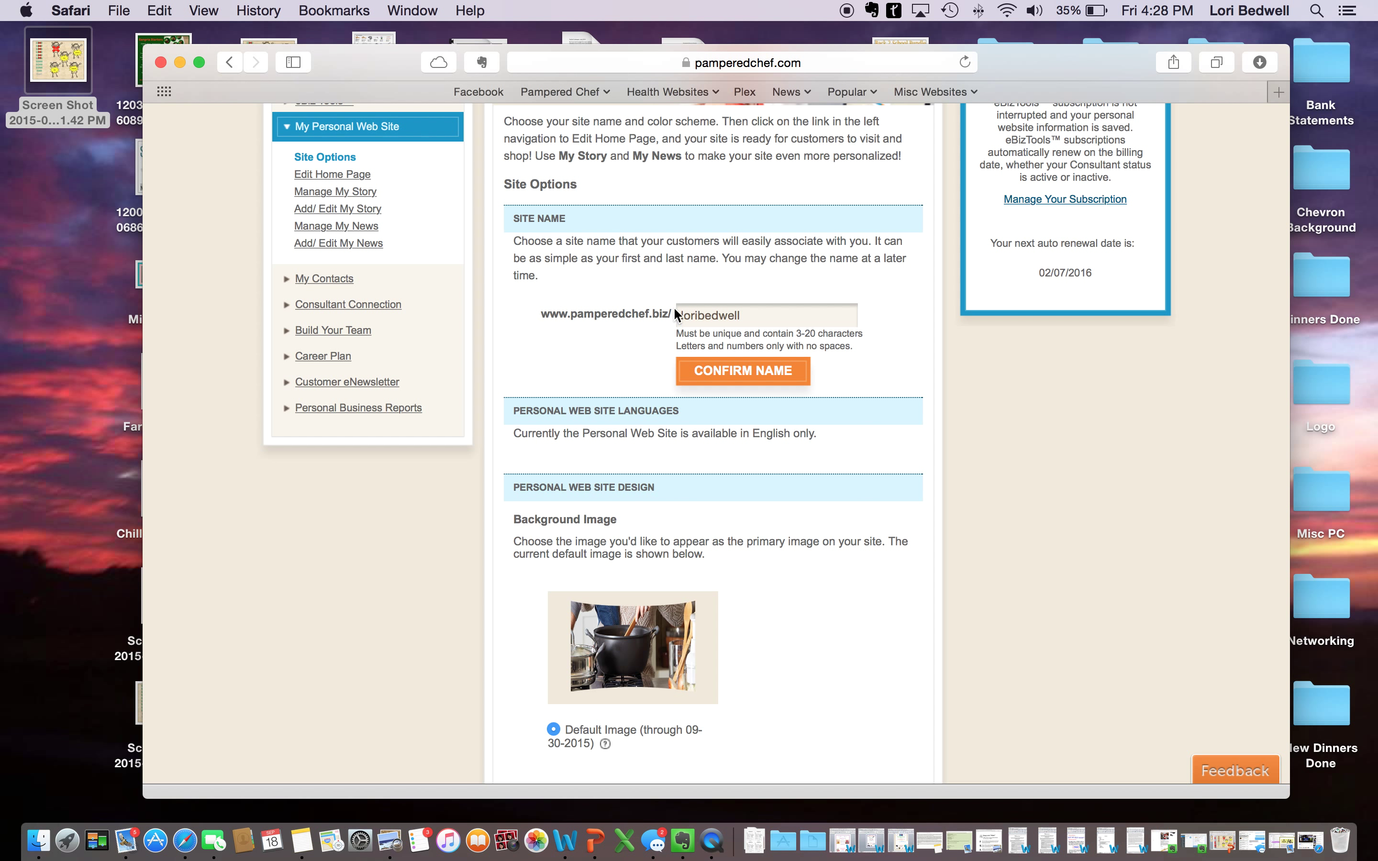
left_click(759, 314)
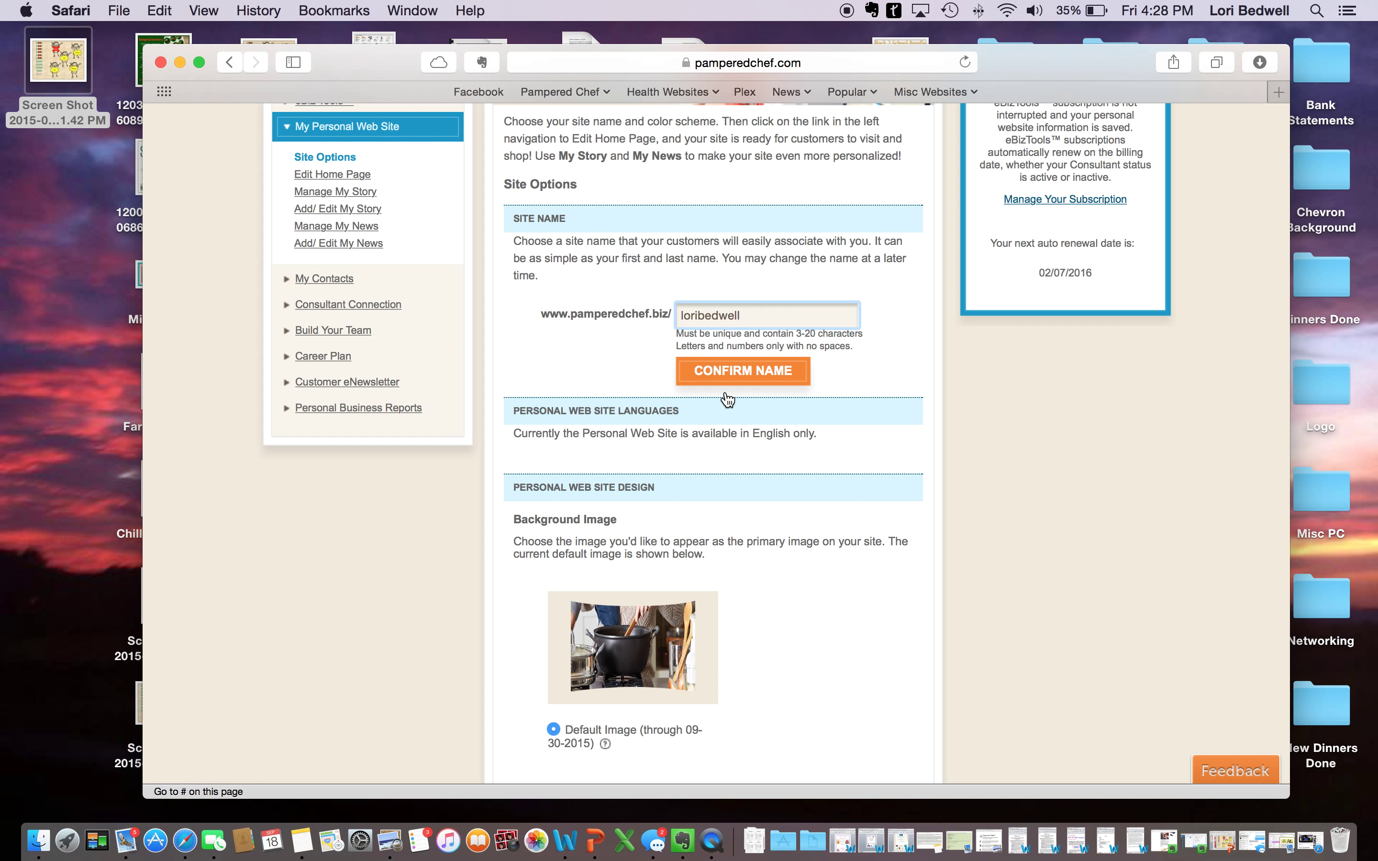
scroll(725, 396, "down", 5)
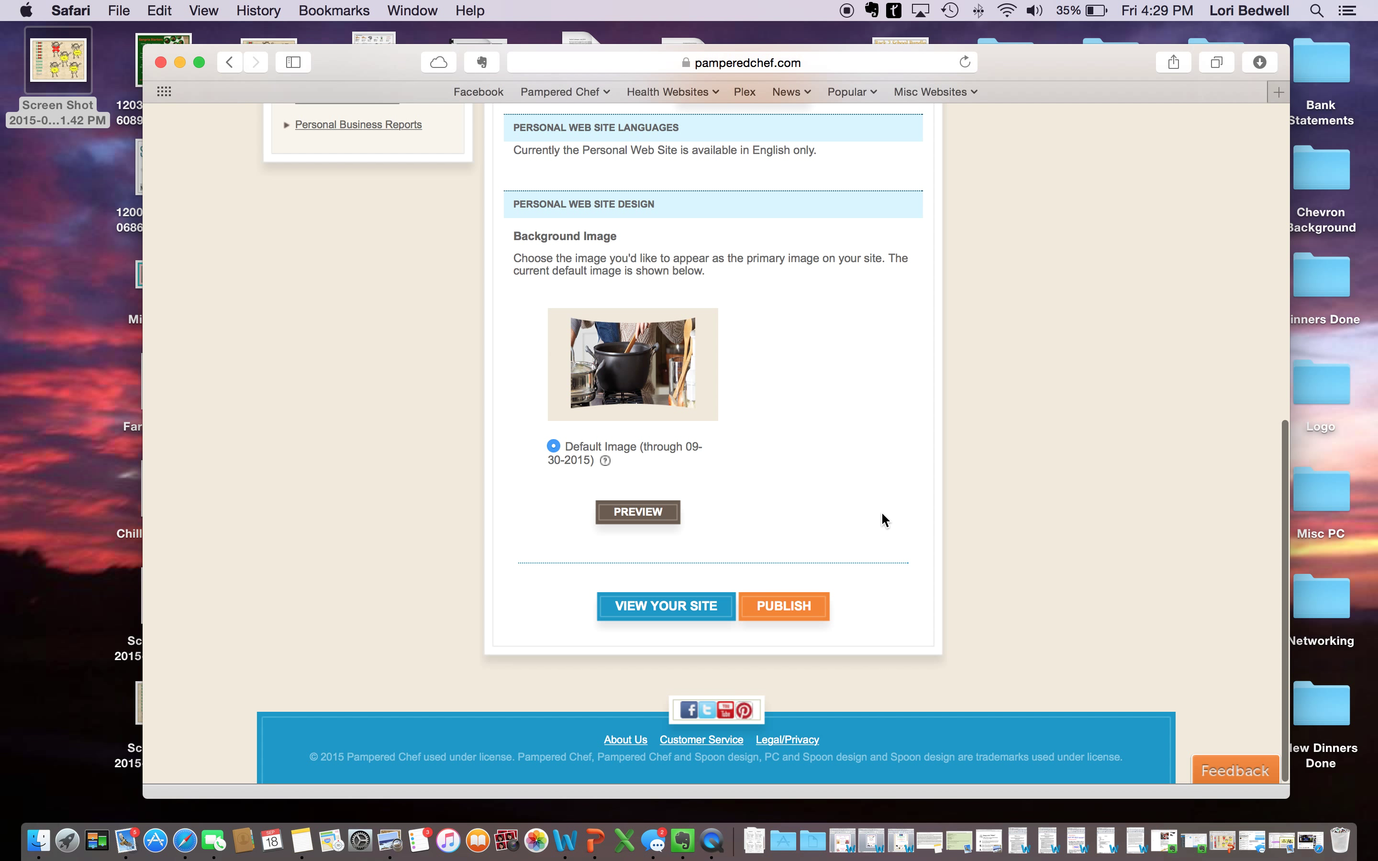
scroll(787, 543, "up", 10)
scroll(788, 545, "down", 7)
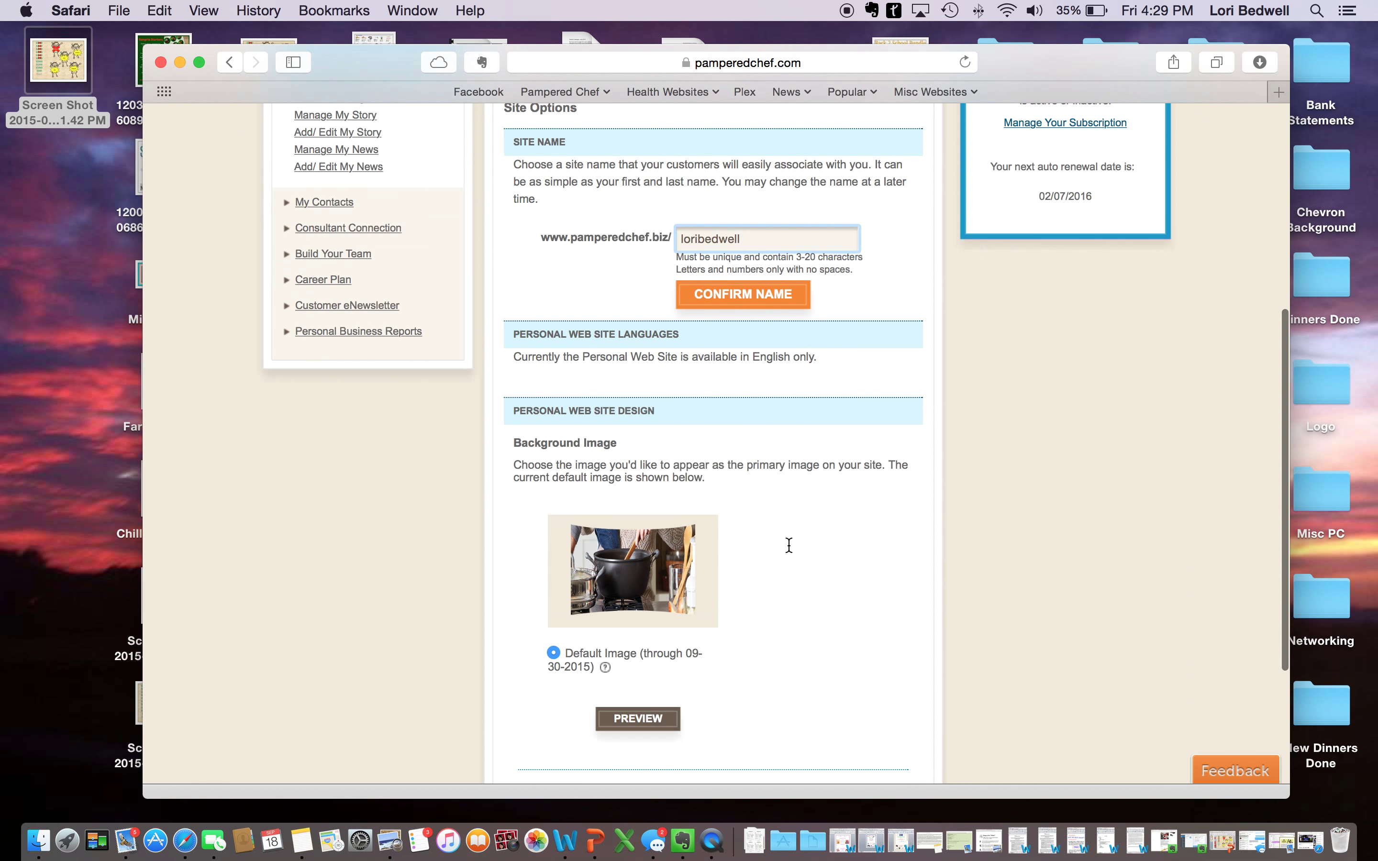
scroll(789, 545, "down", 4)
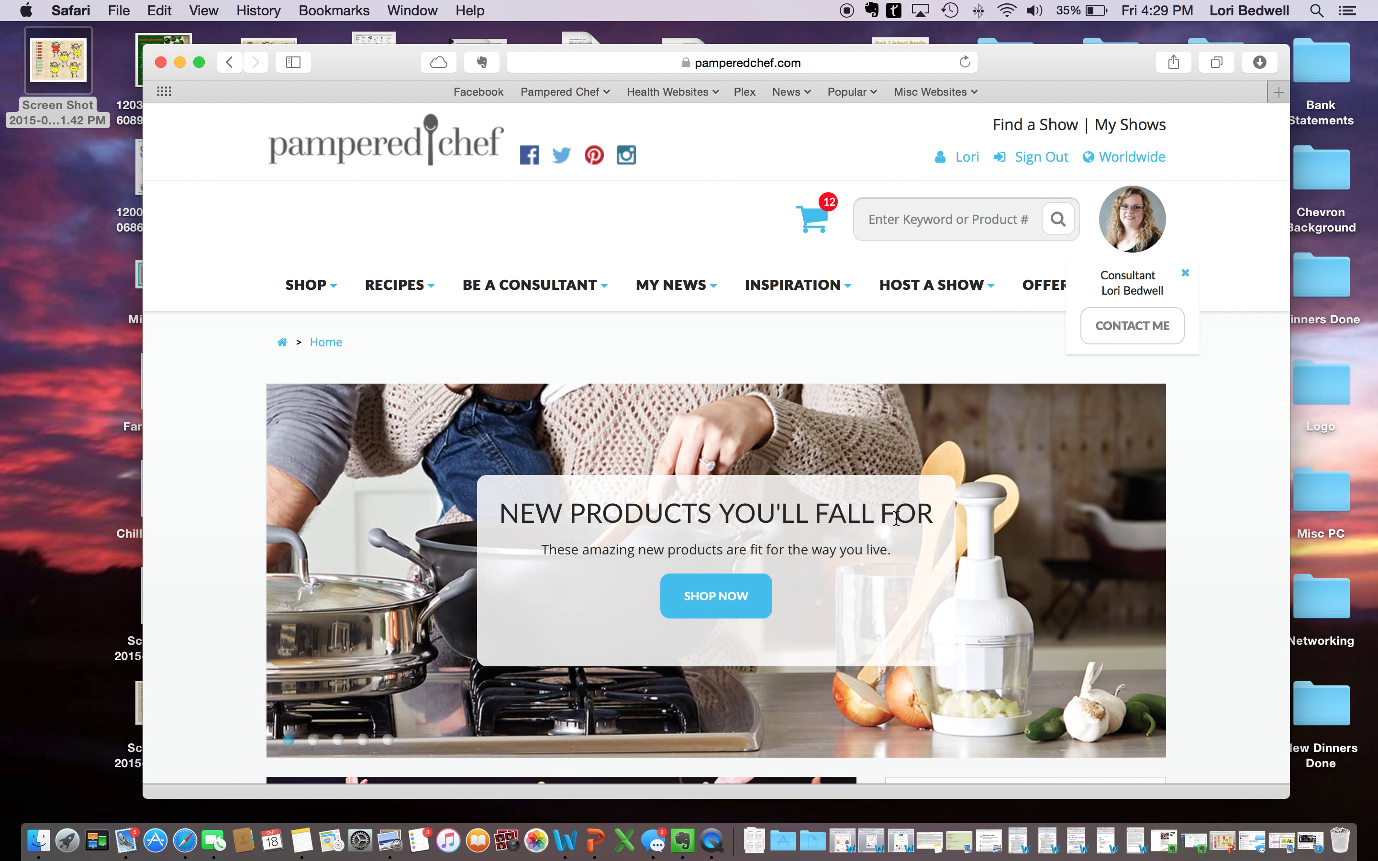
Step: Browse the live site's featured products, then return to Edit Home Page
scroll(885, 516, "down", 1)
scroll(885, 514, "down", 15)
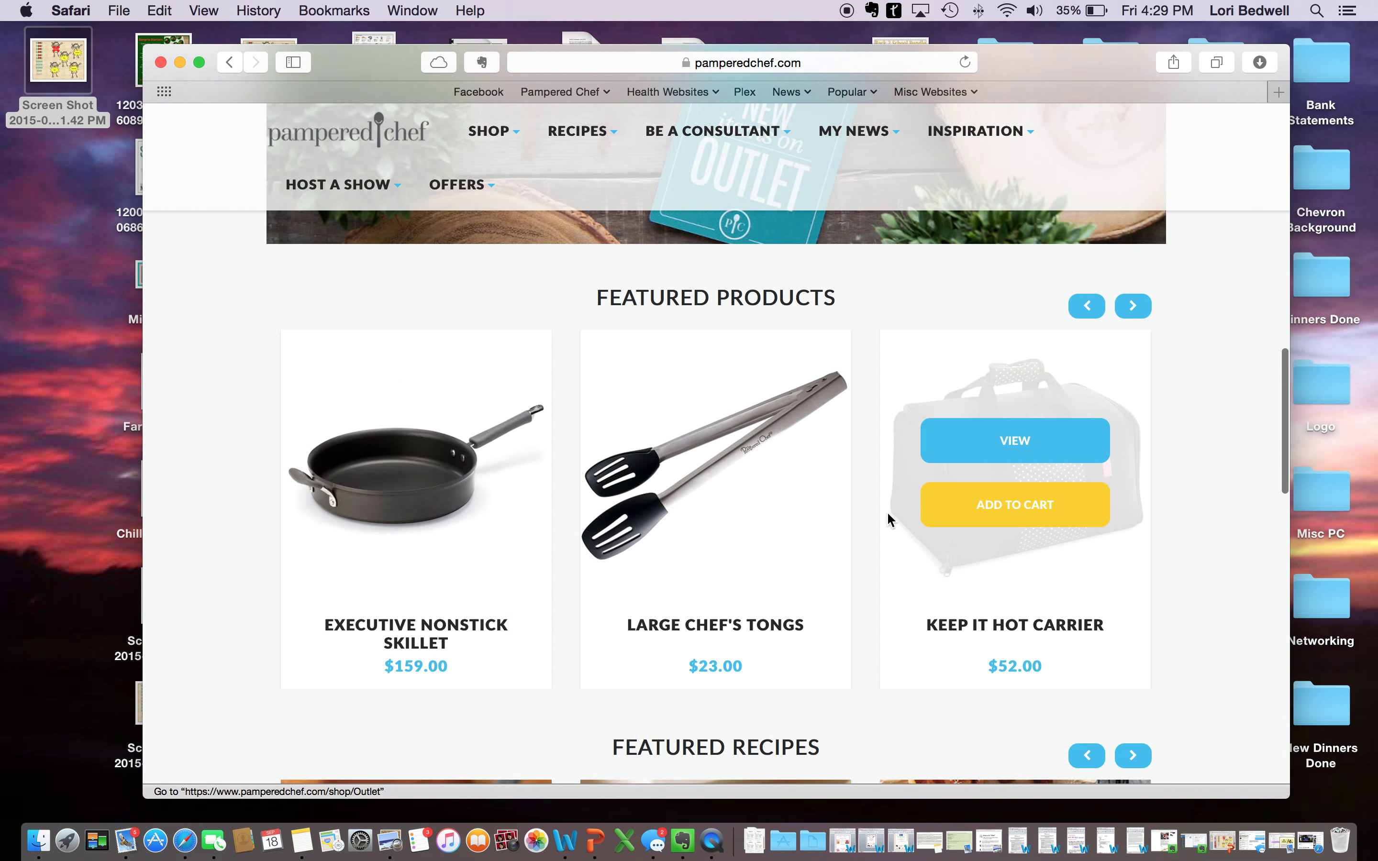
scroll(890, 518, "up", 15)
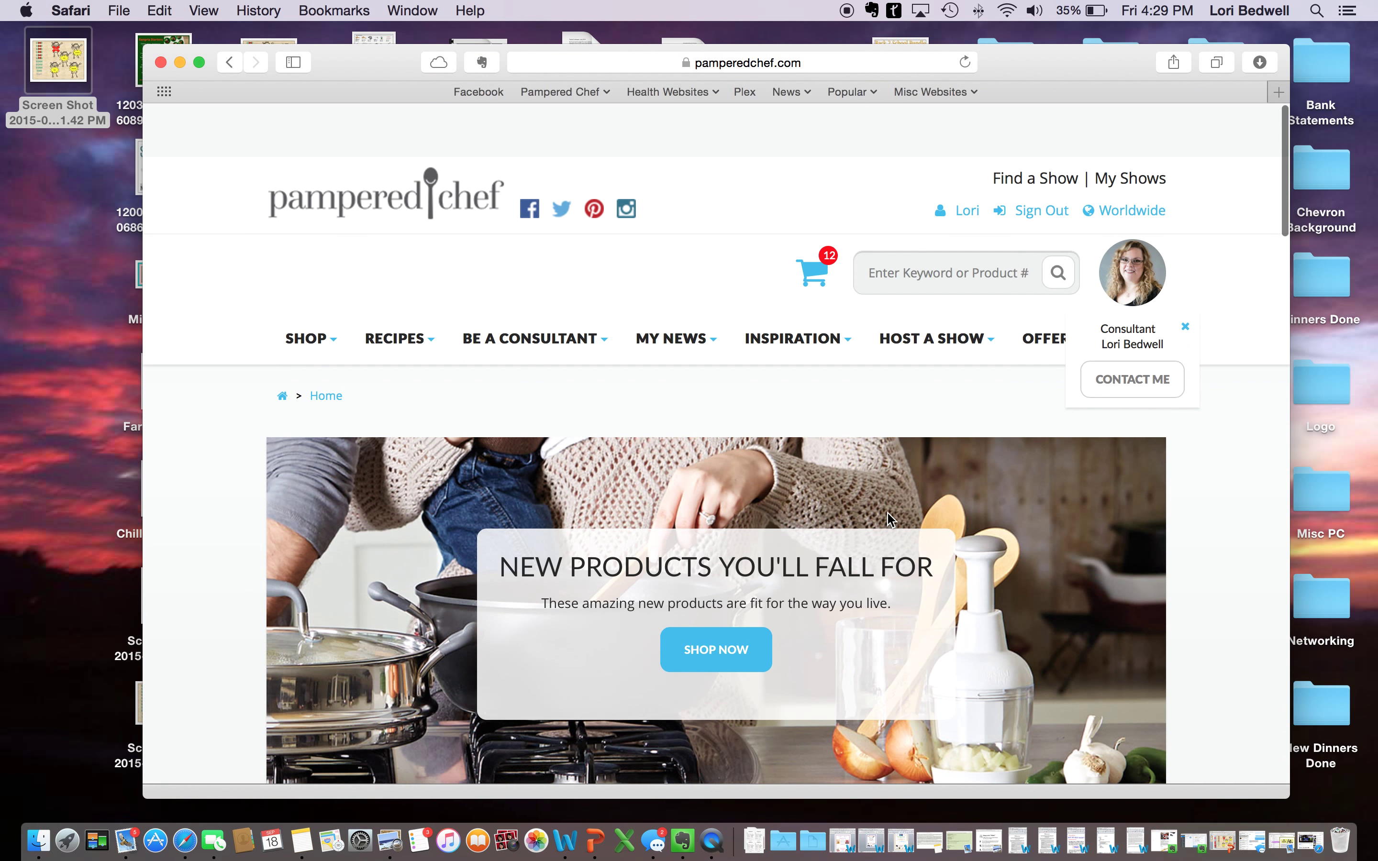
left_click(230, 62)
Step: Scroll the Edit Home Page down to the Contact Information section and current photo
scroll(606, 497, "down", 10)
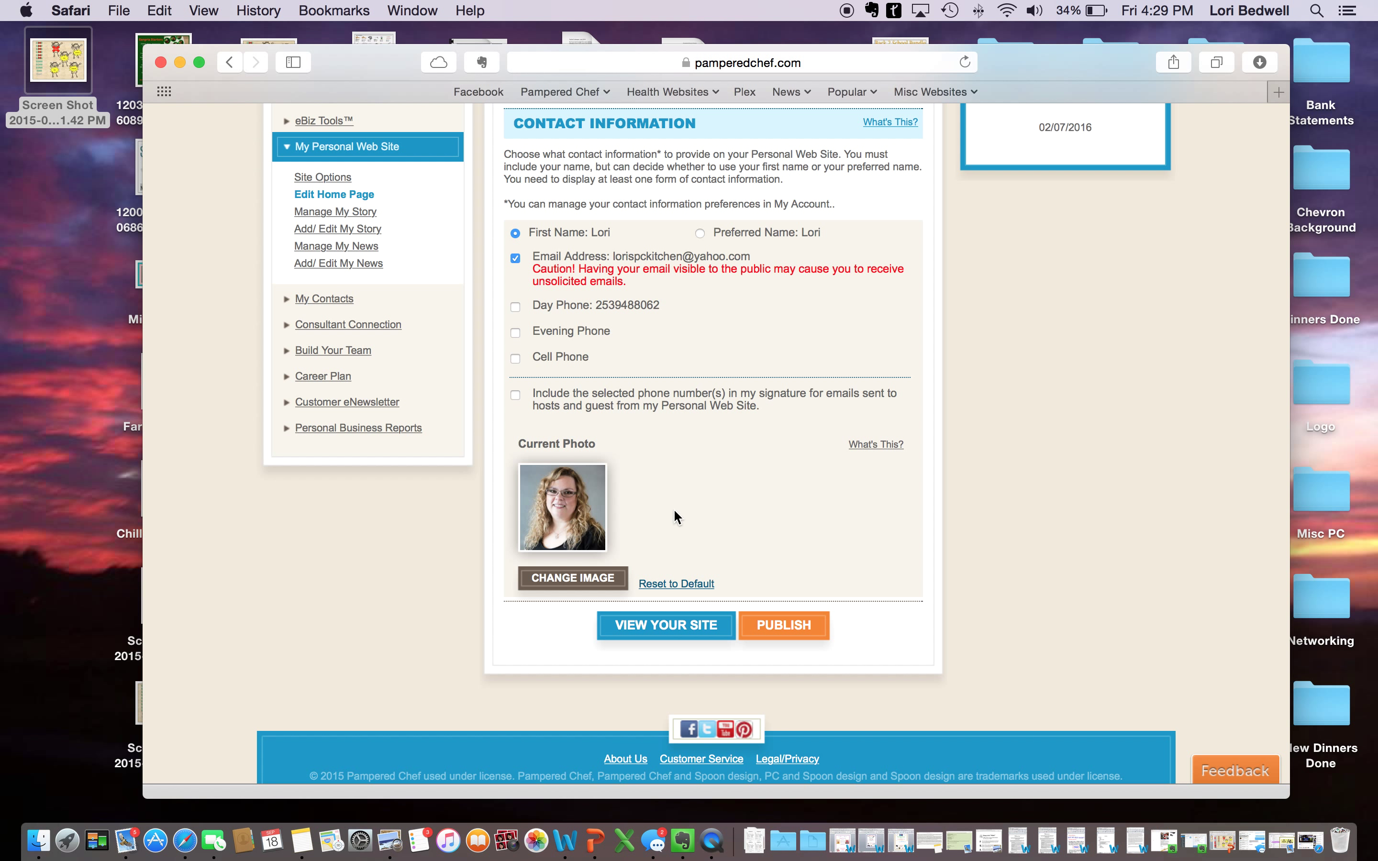
Step: Open Manage My Story, start a new story, then go to the Manage My News page
left_click(336, 211)
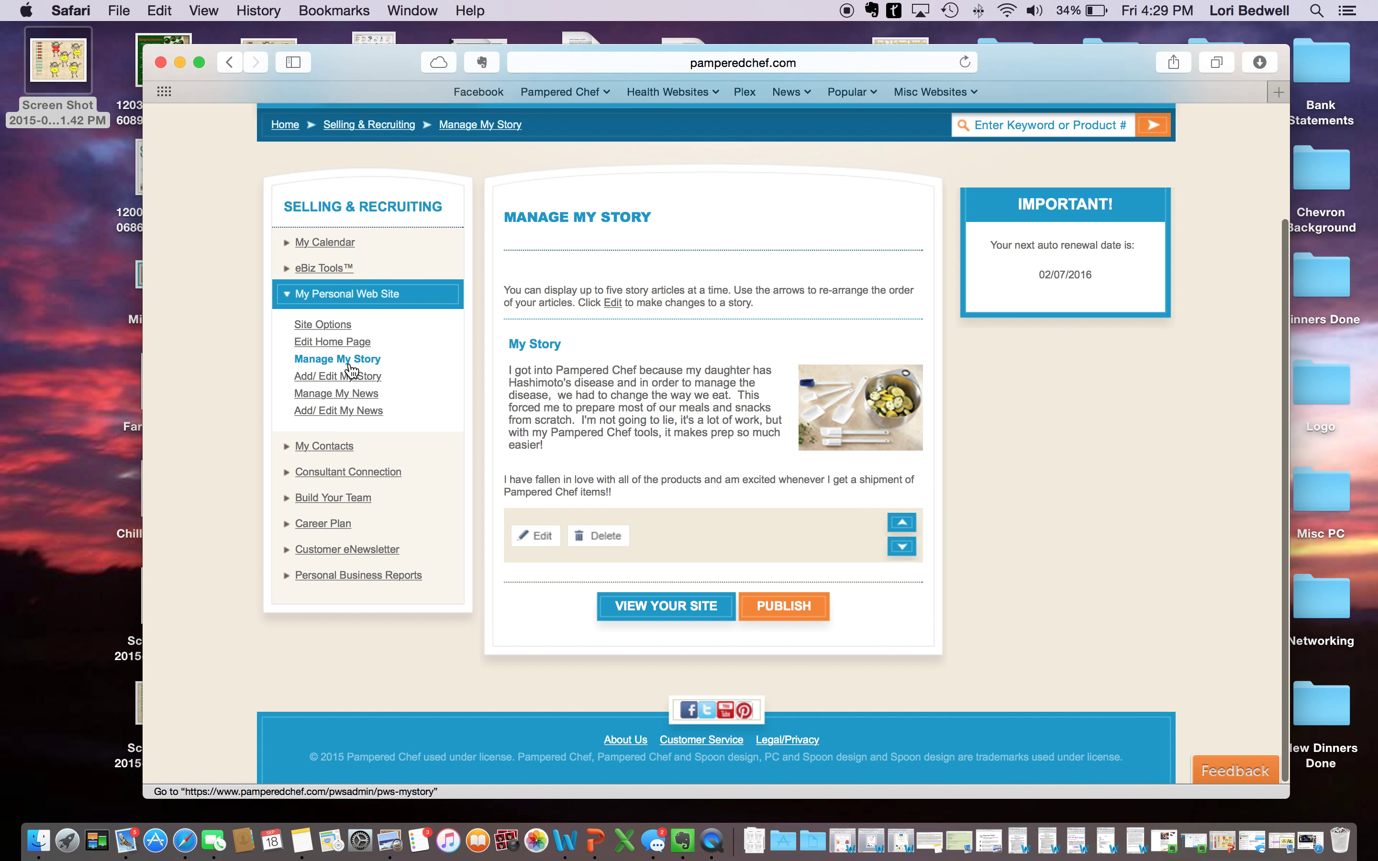
left_click(350, 376)
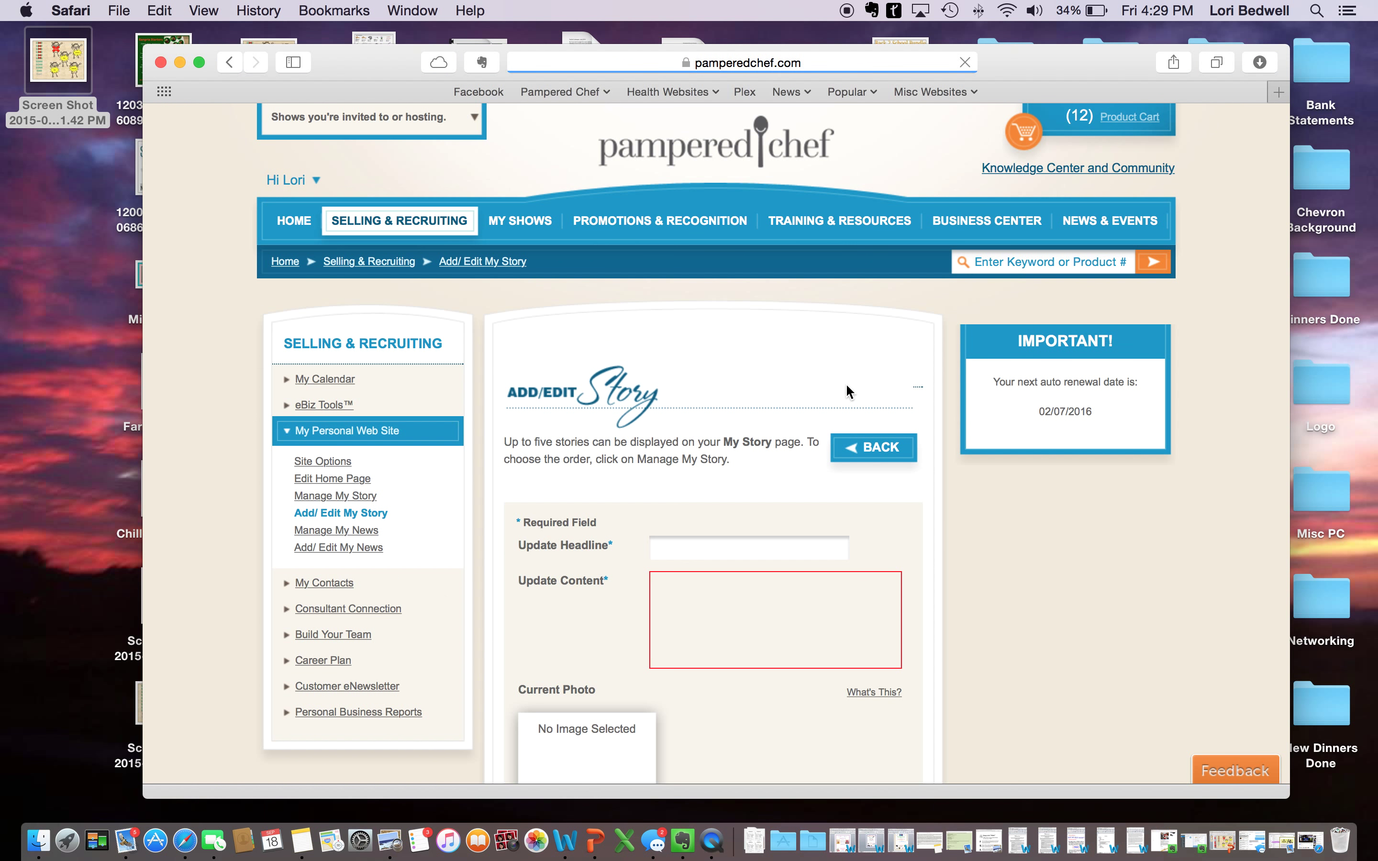
scroll(847, 389, "down", 5)
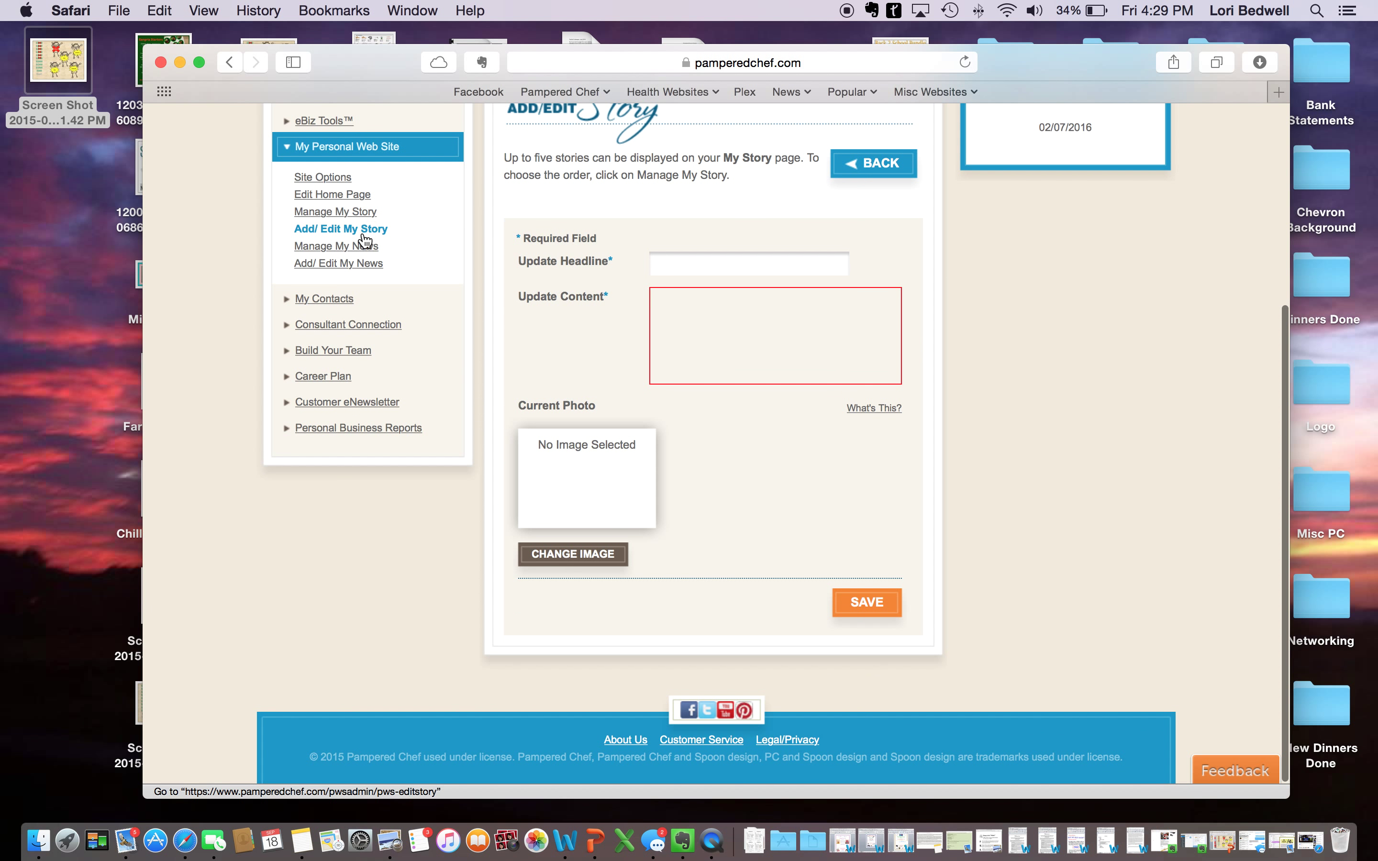
left_click(360, 249)
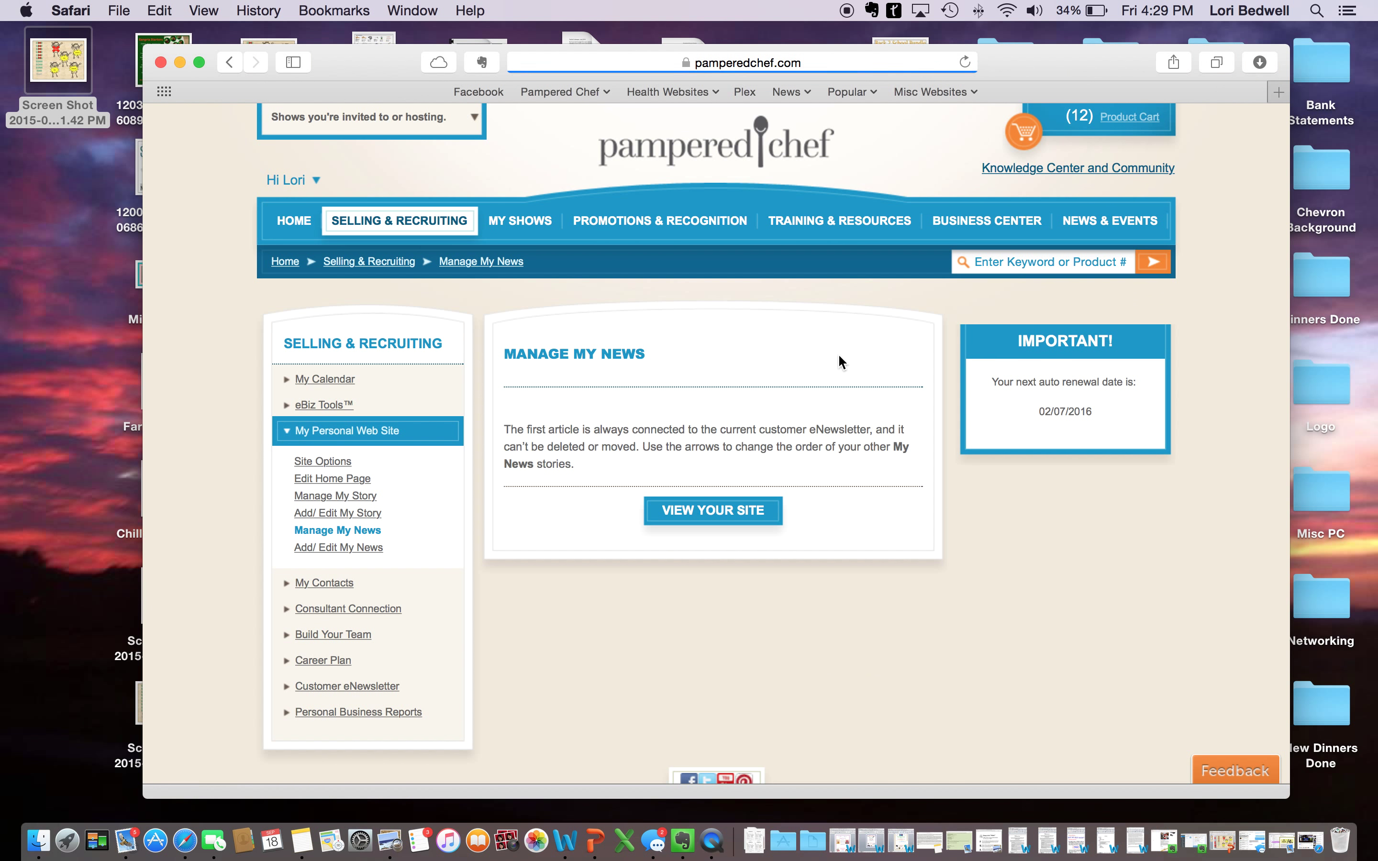
Step: Preview the personal website as visitors see it, then return to the consultant pages
left_click(726, 455)
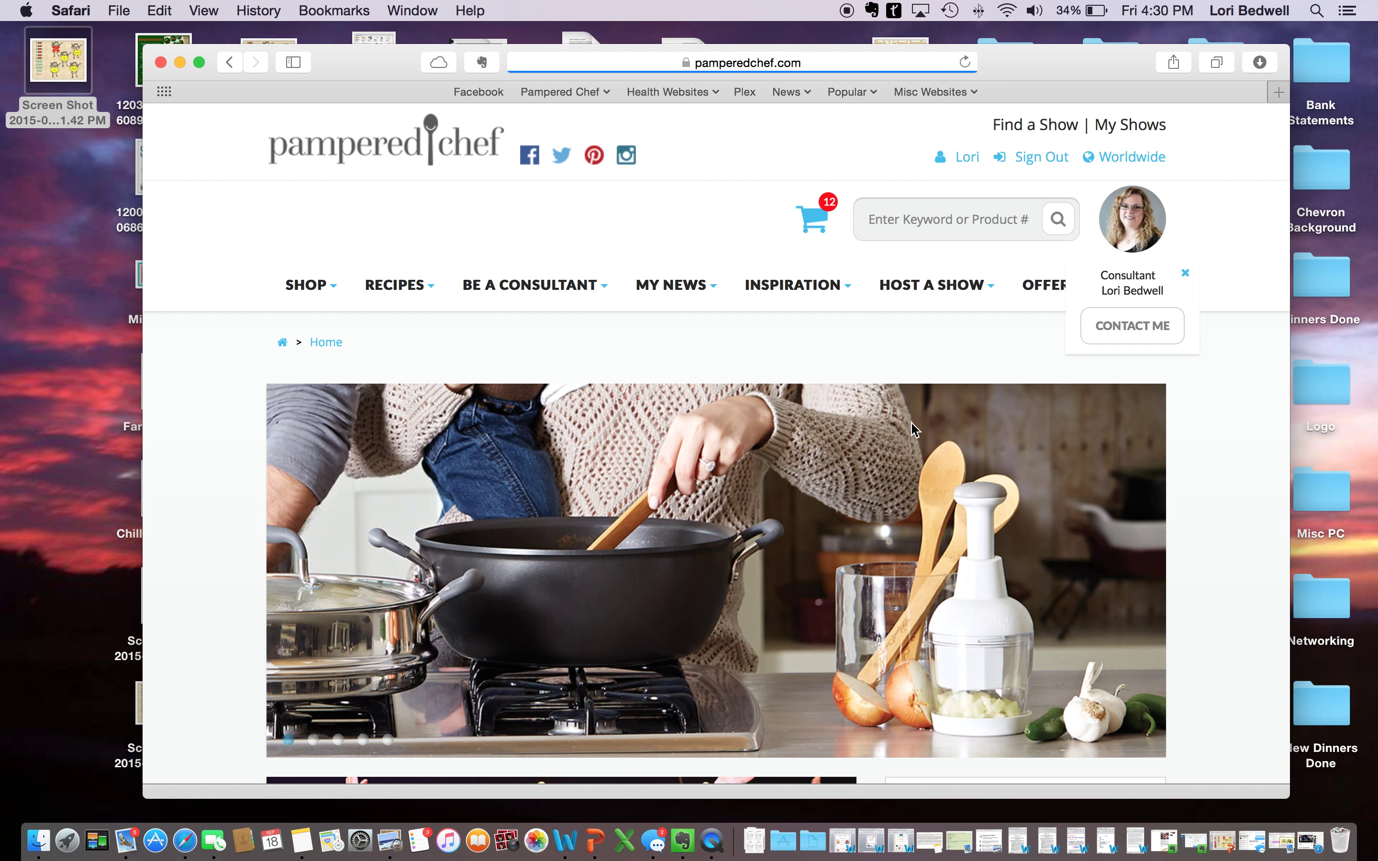
scroll(895, 418, "down", 10)
scroll(896, 418, "up", 15)
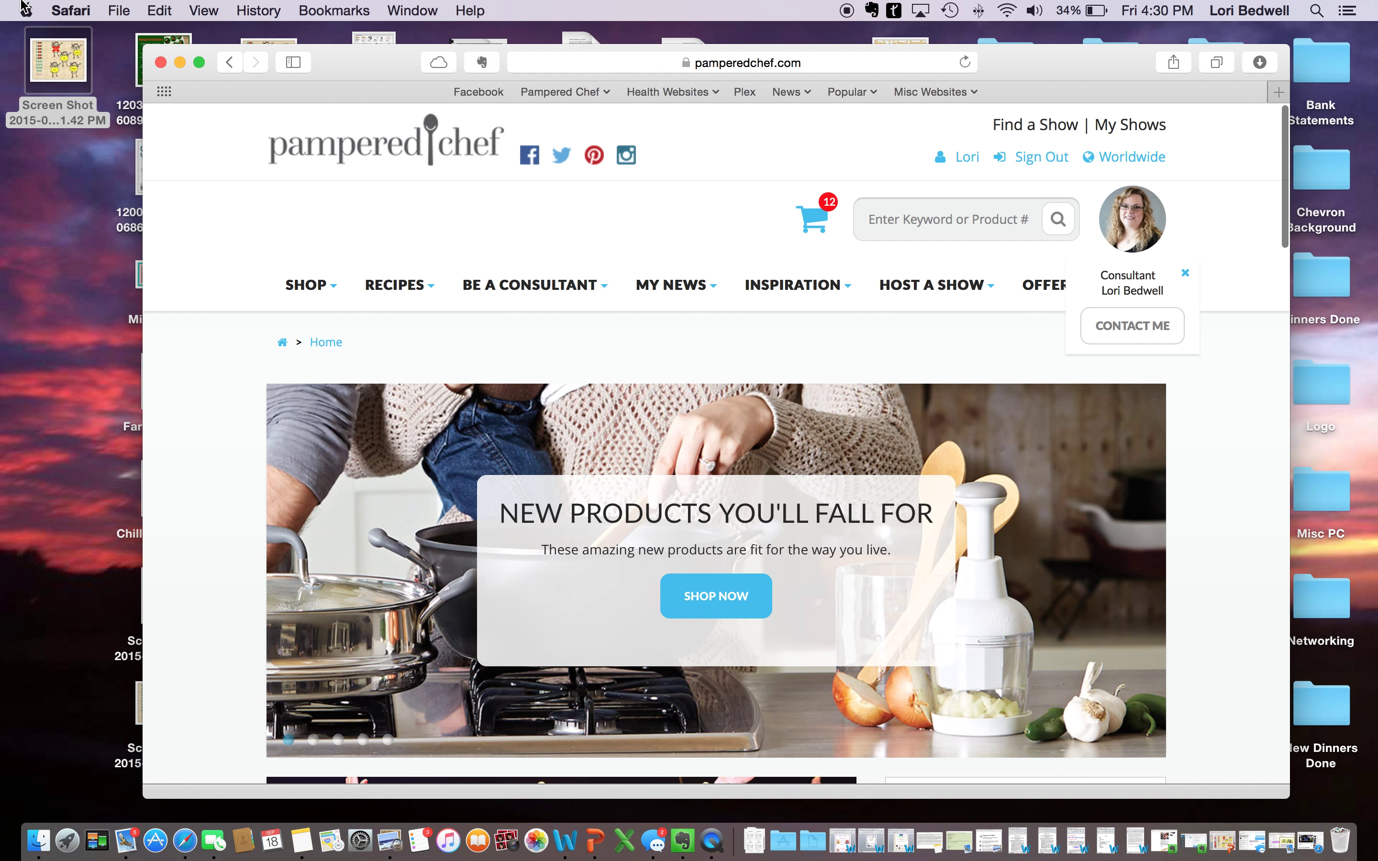
left_click(230, 63)
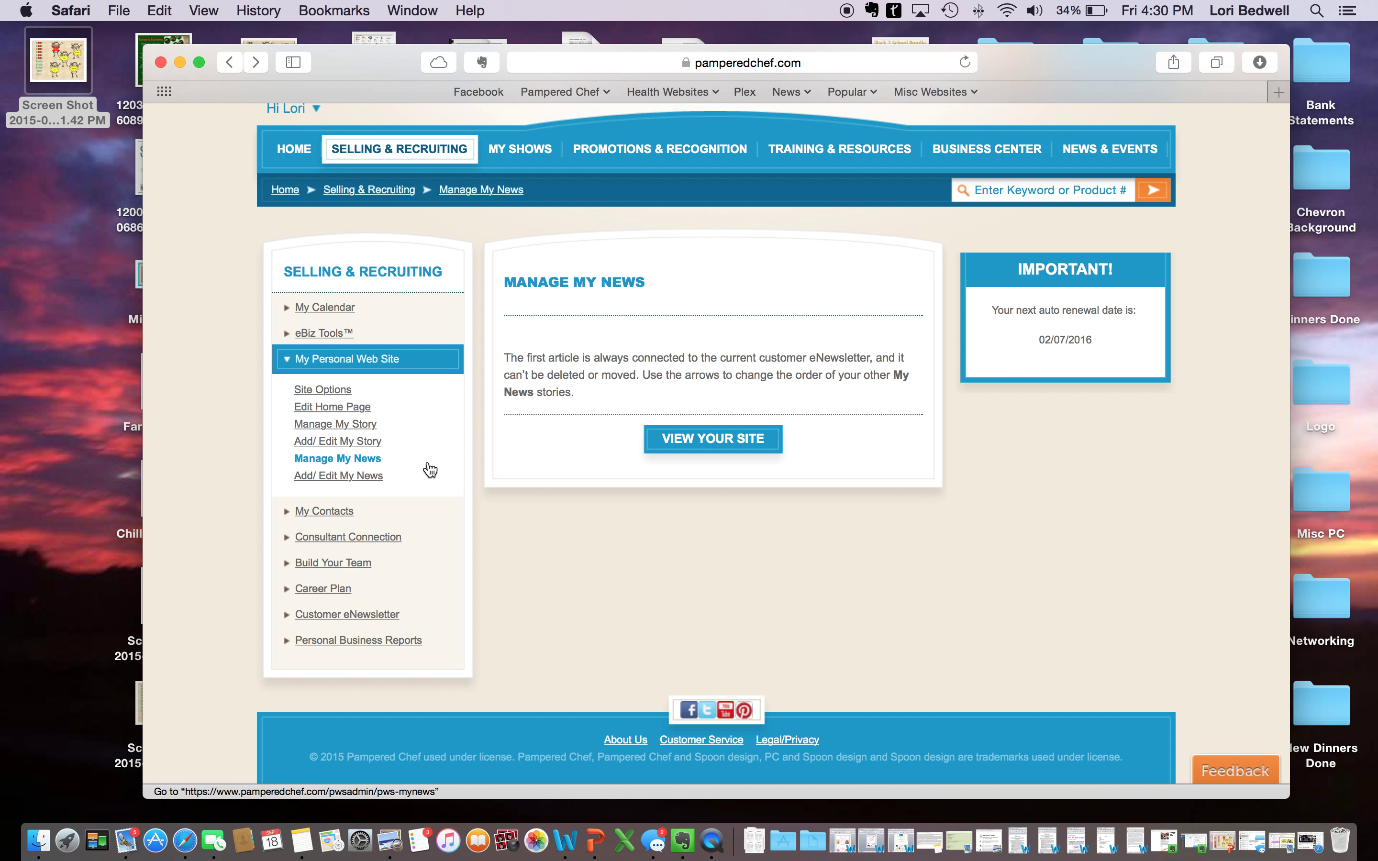
scroll(564, 429, "up", 3)
Step: Open My Shows & Orders from the My Shows menu and start a new show
left_click(535, 222)
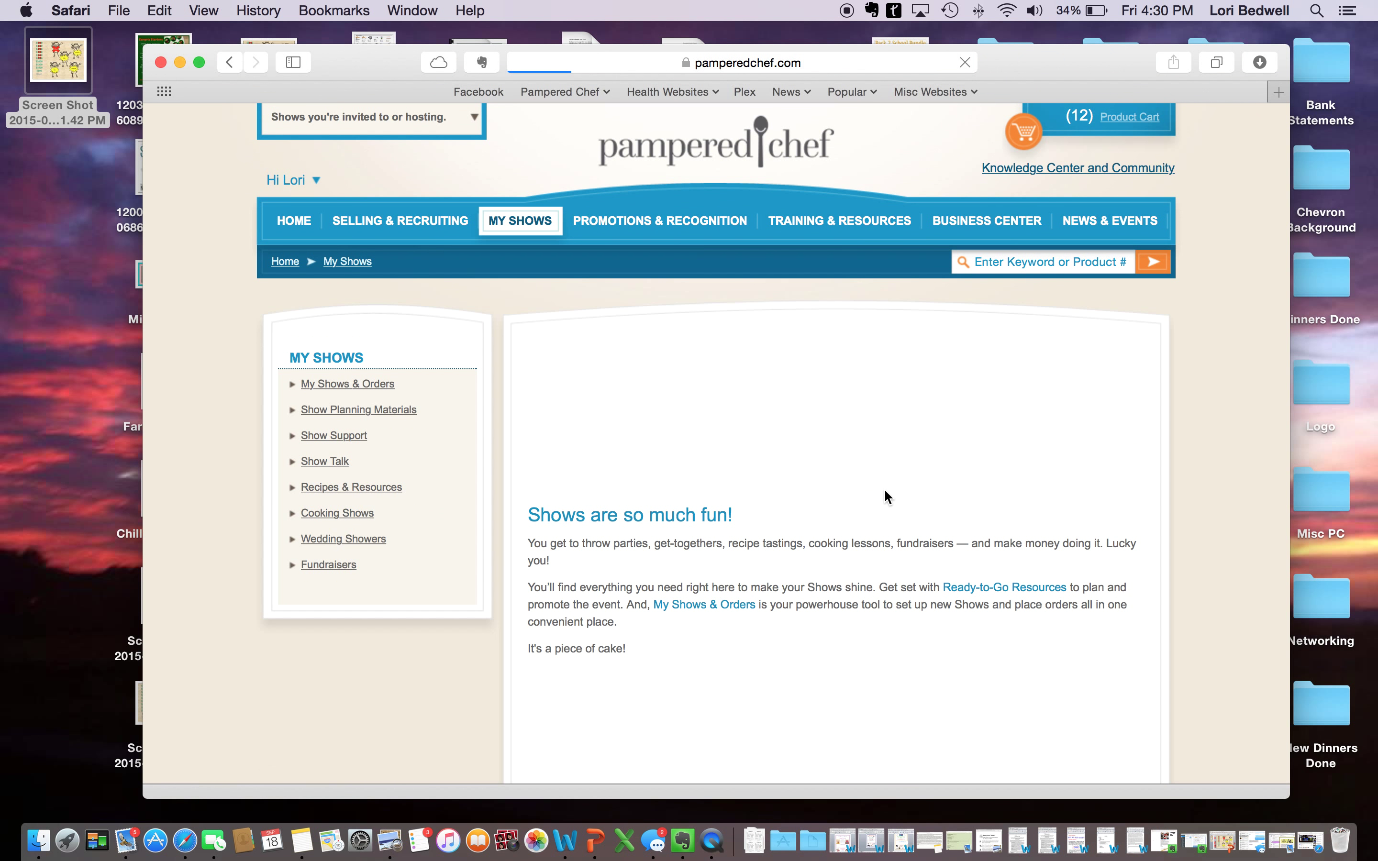
mouse_move(536, 225)
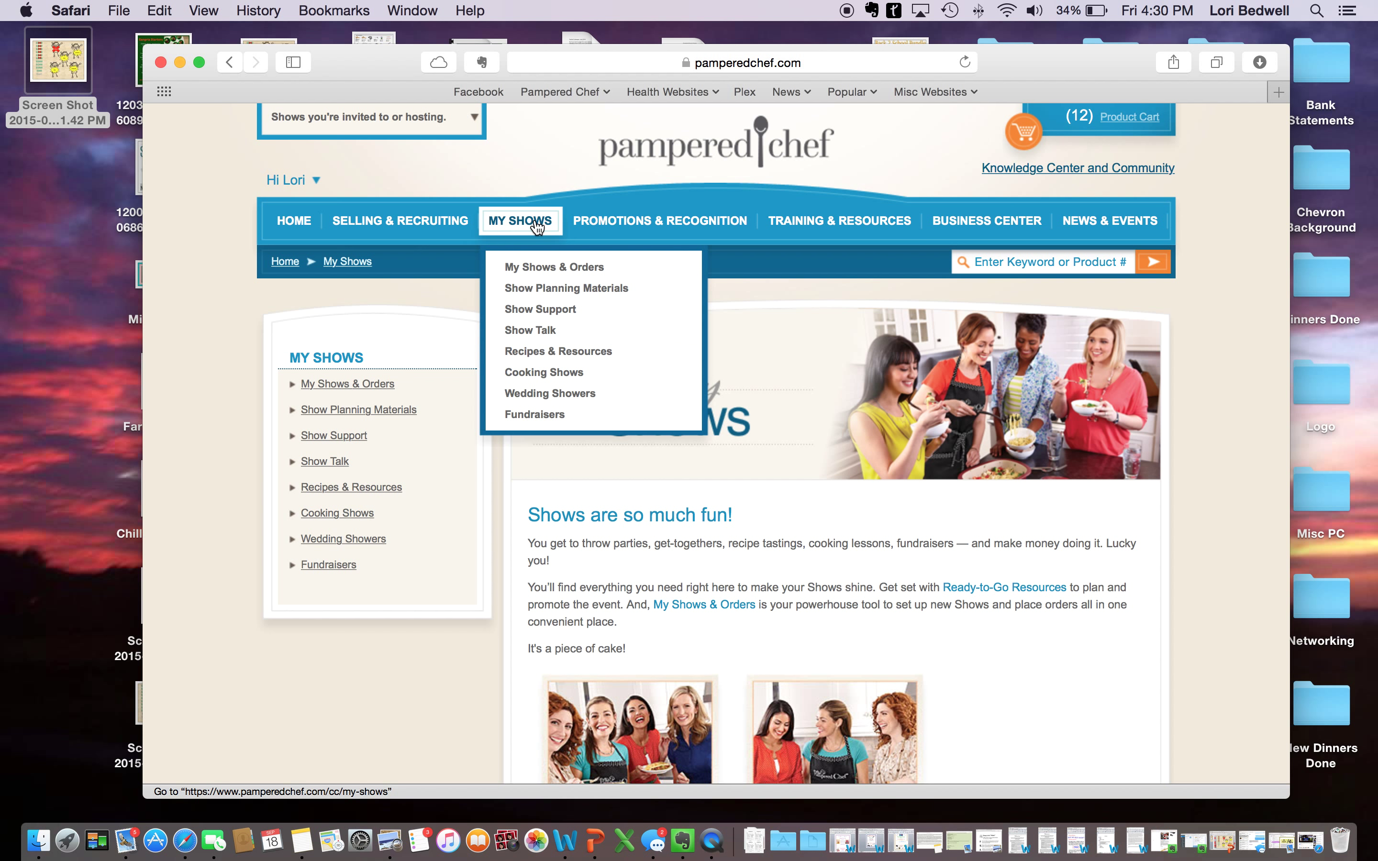
left_click(566, 288)
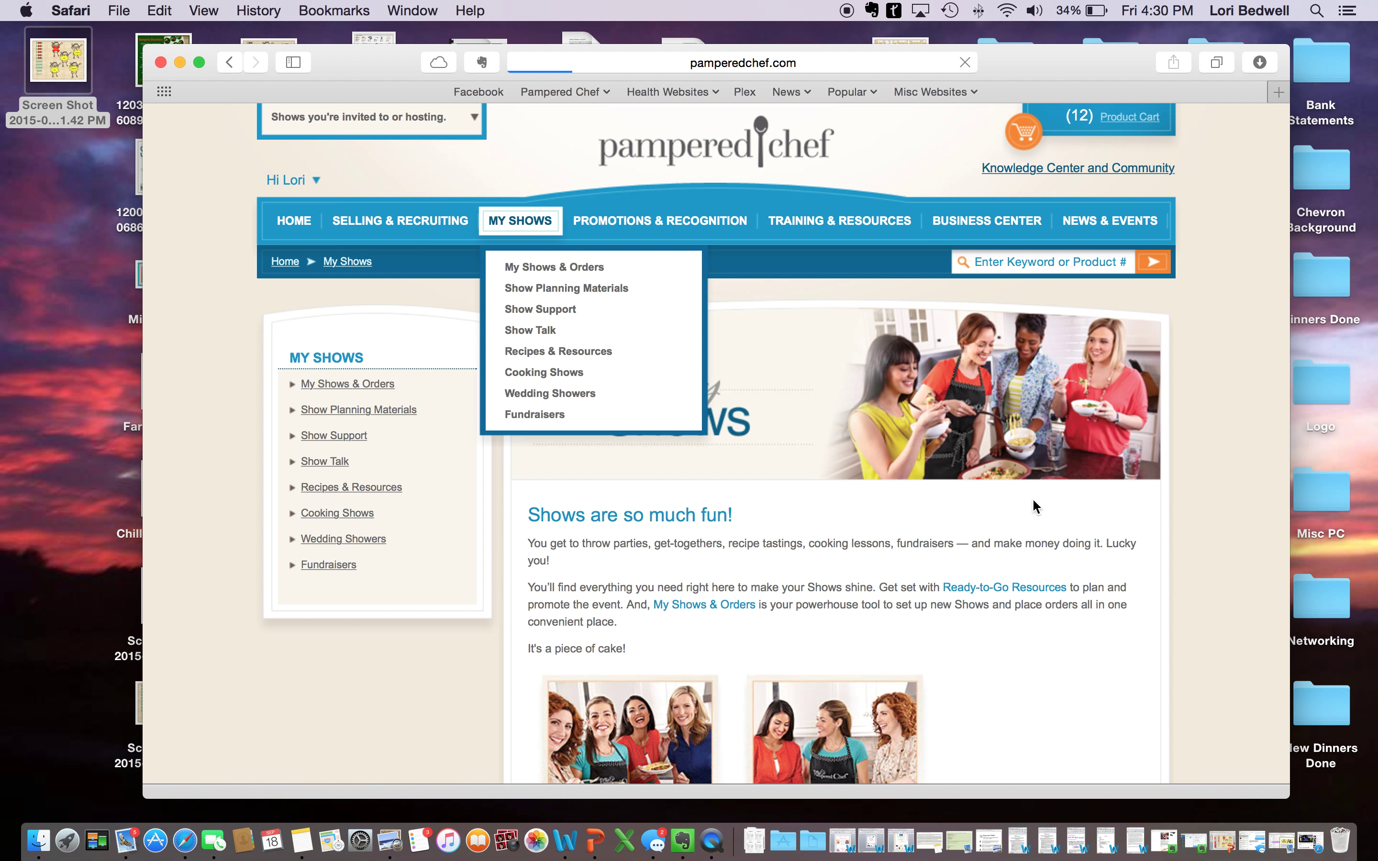
scroll(812, 541, "down", 5)
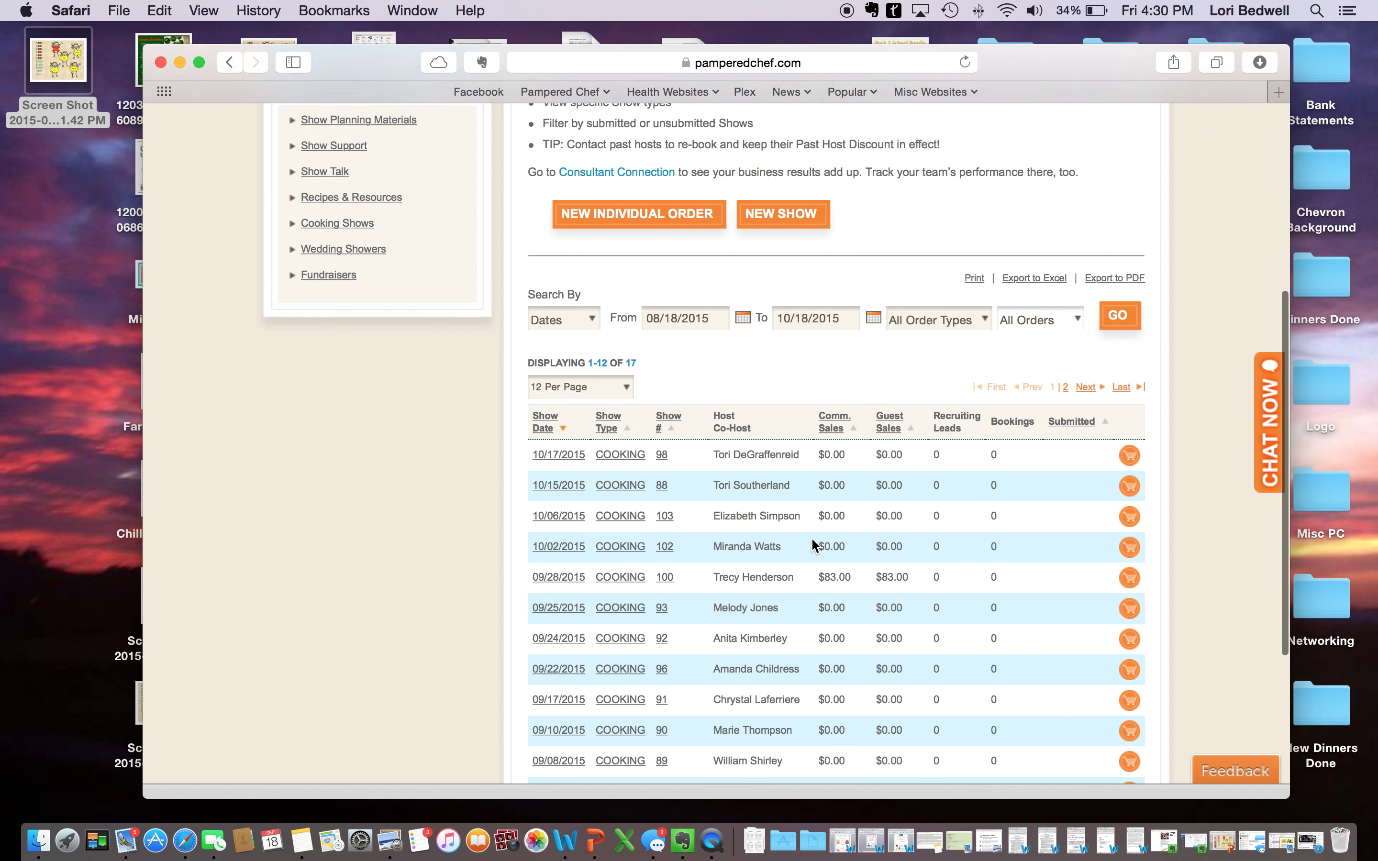
scroll(811, 538, "up", 6)
left_click(791, 559)
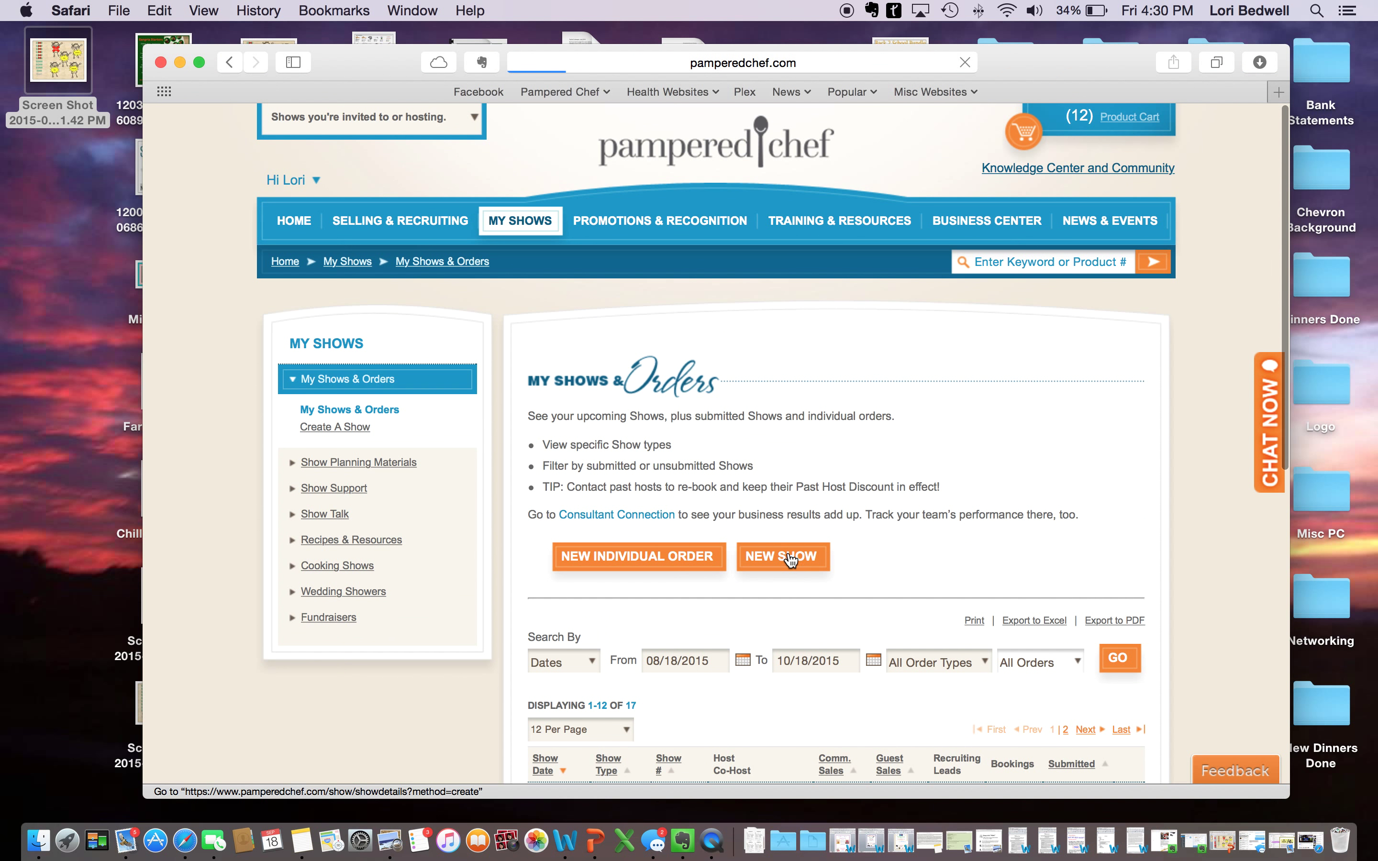
Step: Keep Cooking as the show type and review the host's name and location fields
scroll(956, 499, "down", 5)
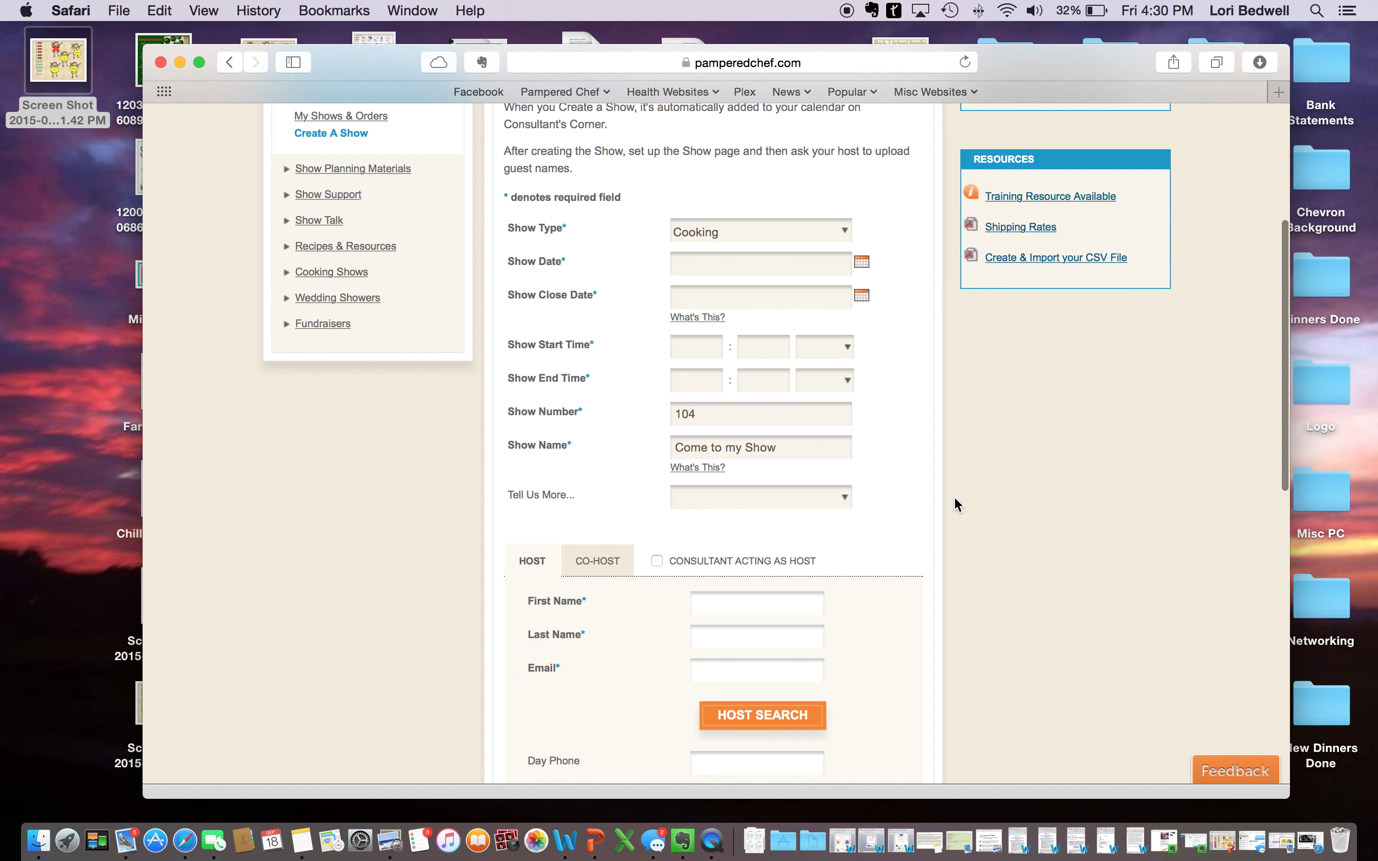
scroll(954, 495, "down", 1)
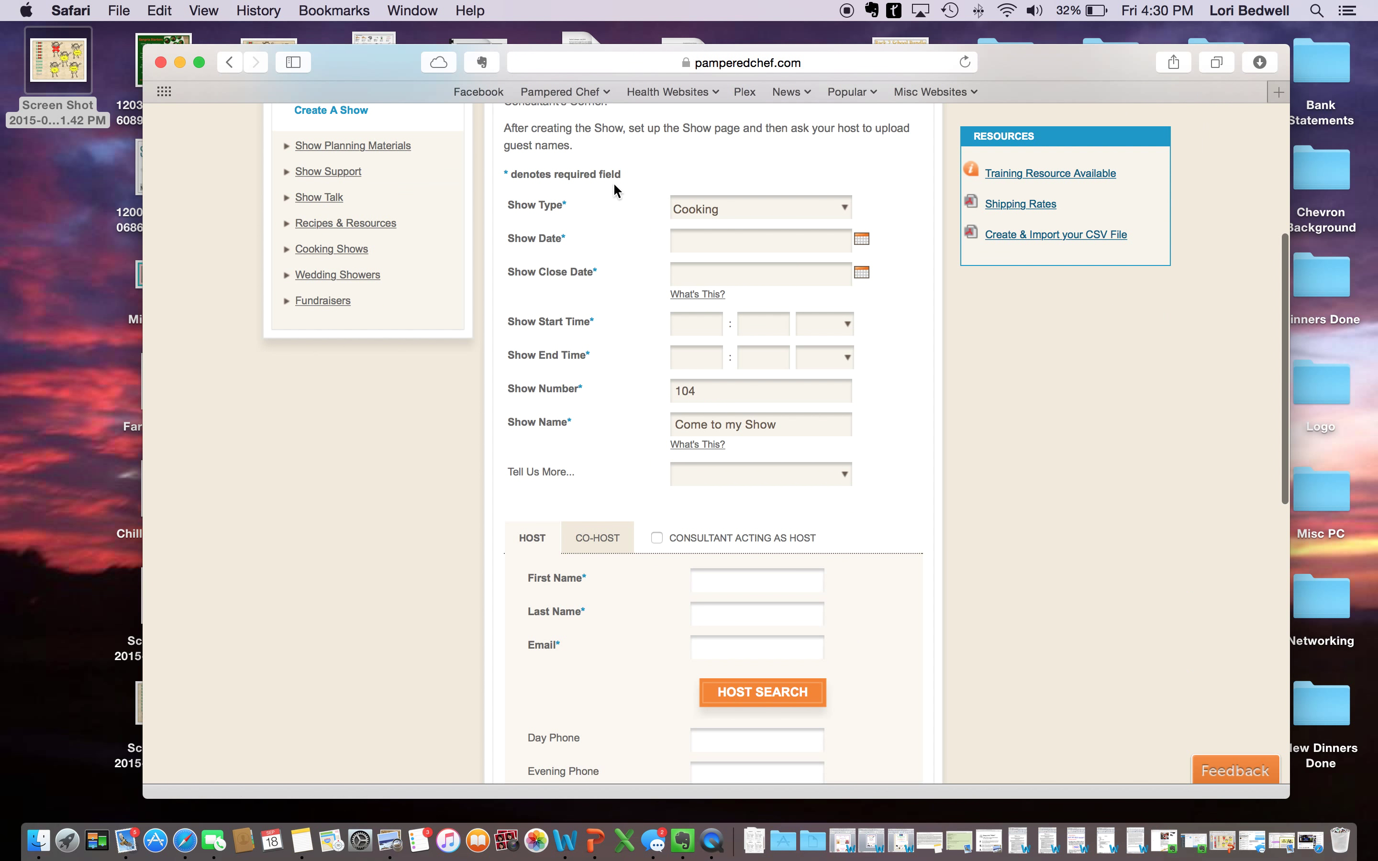
left_click(846, 213)
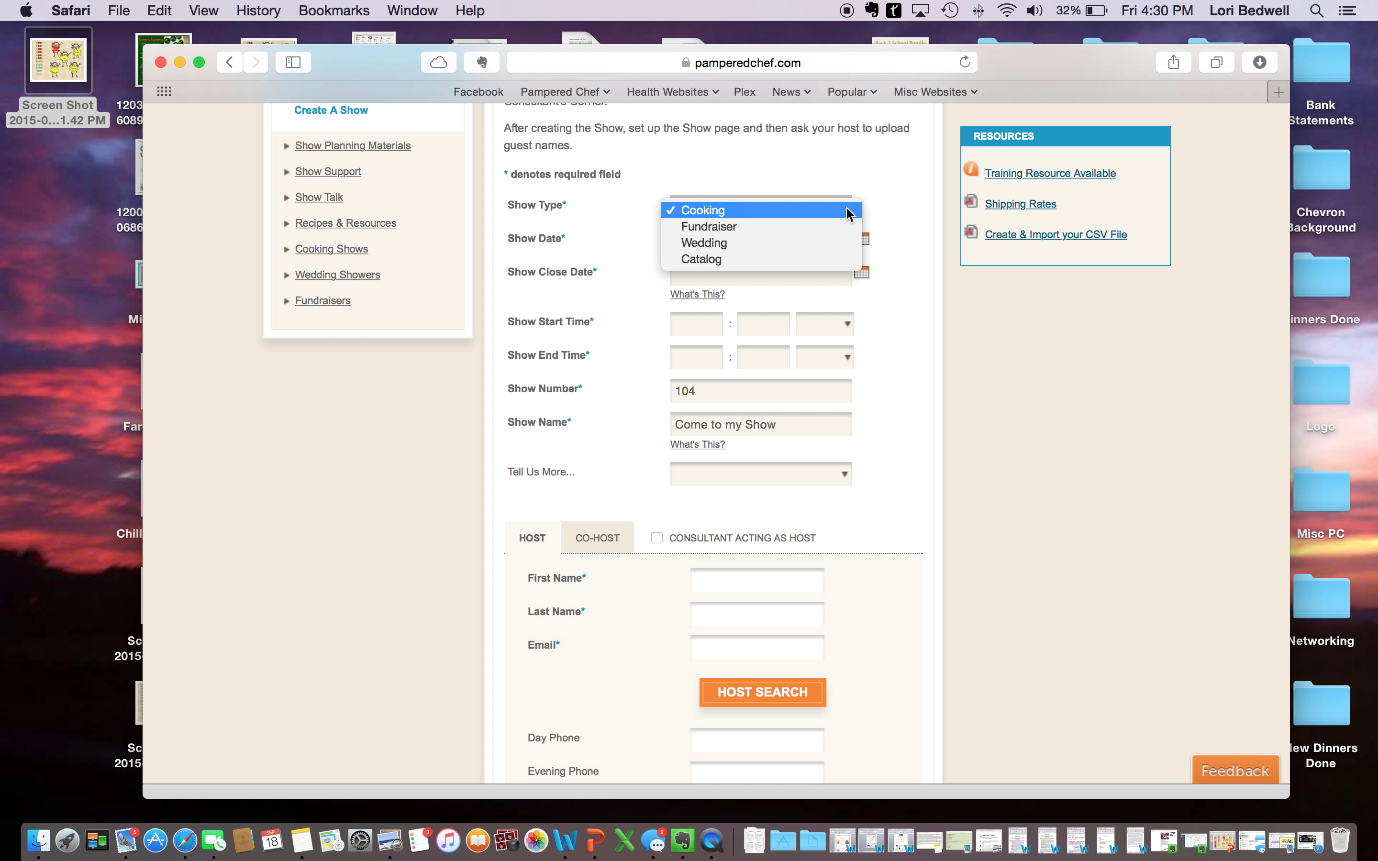
left_click(846, 210)
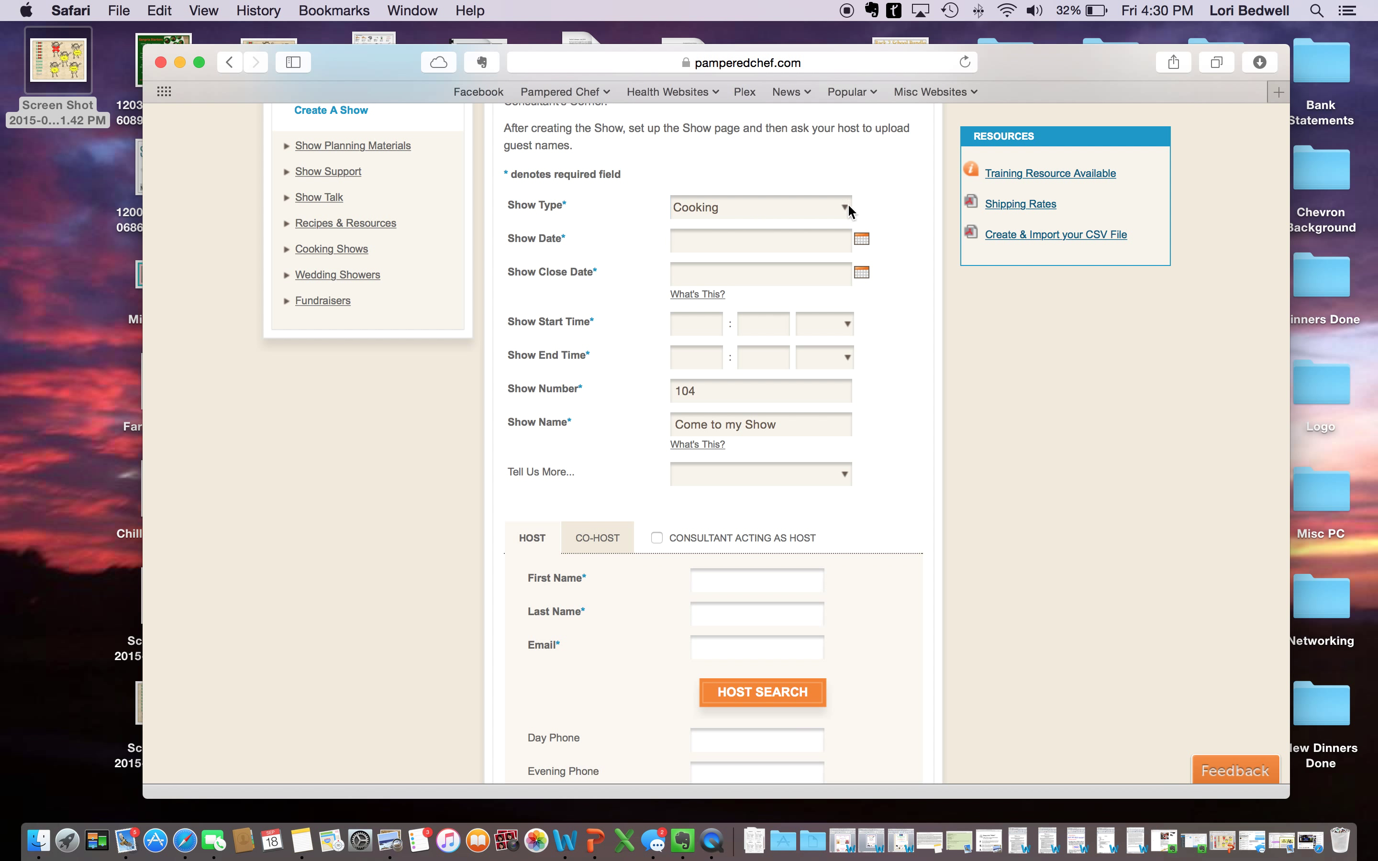
scroll(718, 593, "down", 3)
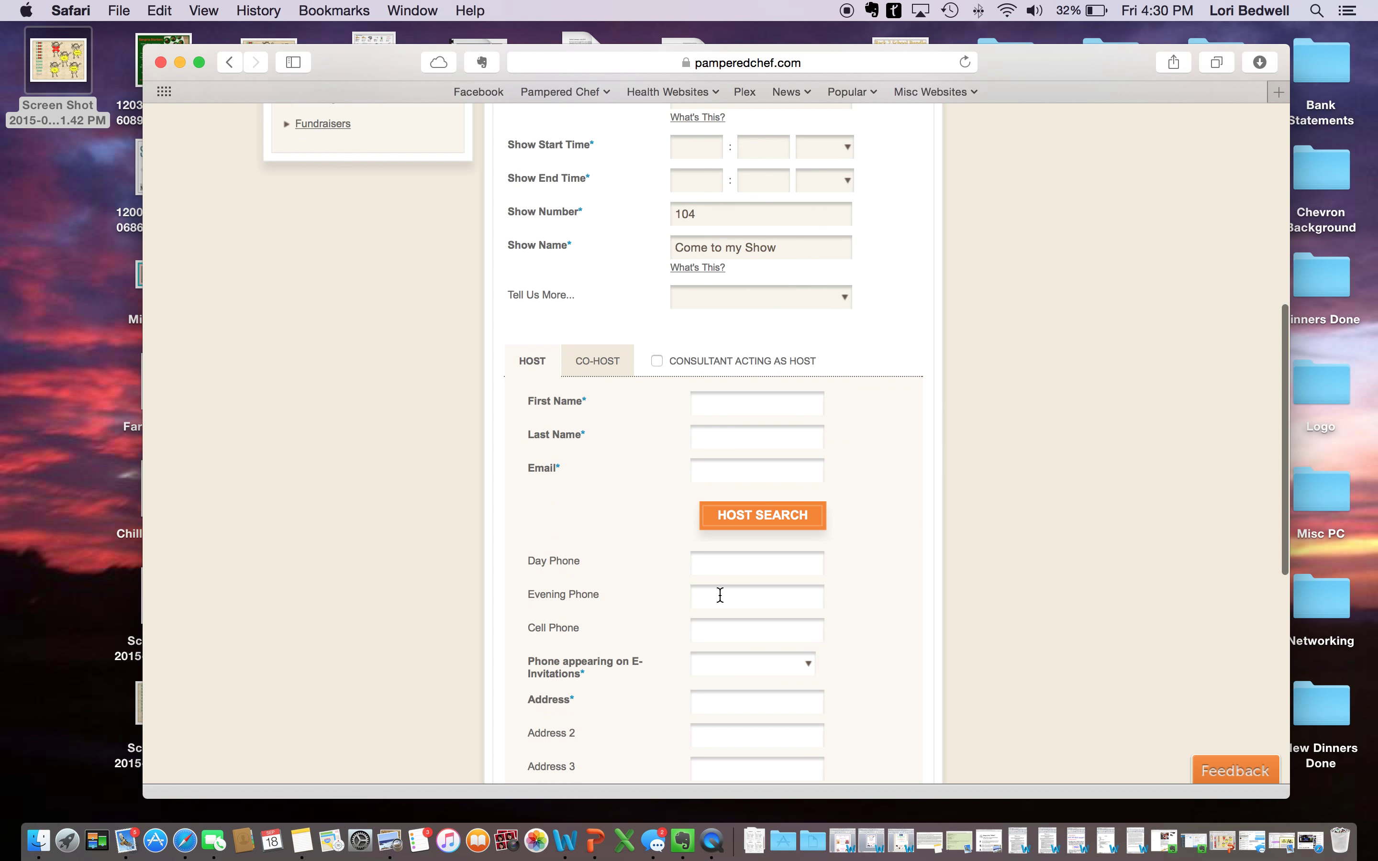
left_click(719, 403)
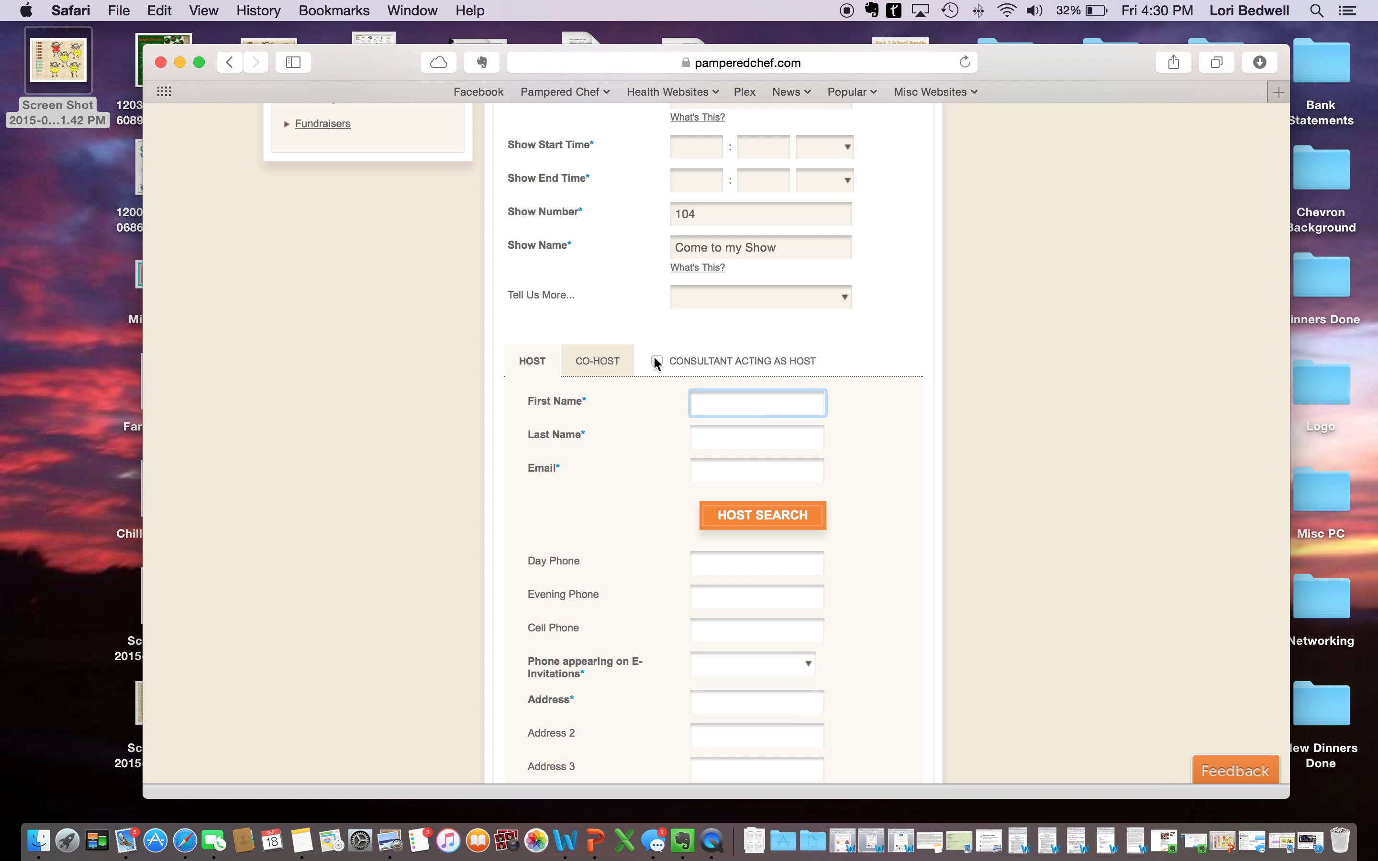
scroll(643, 396, "down", 5)
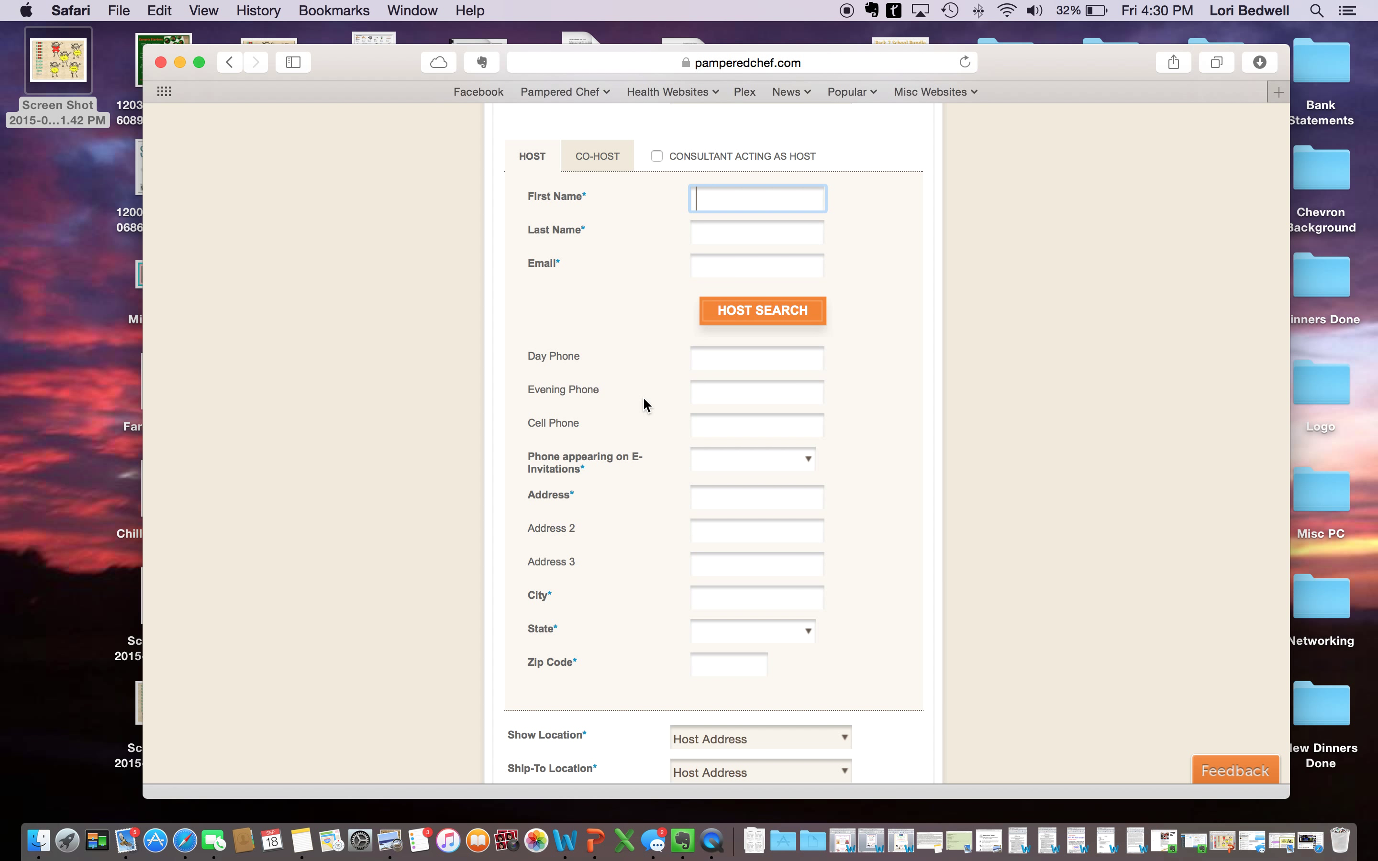
scroll(644, 399, "down", 4)
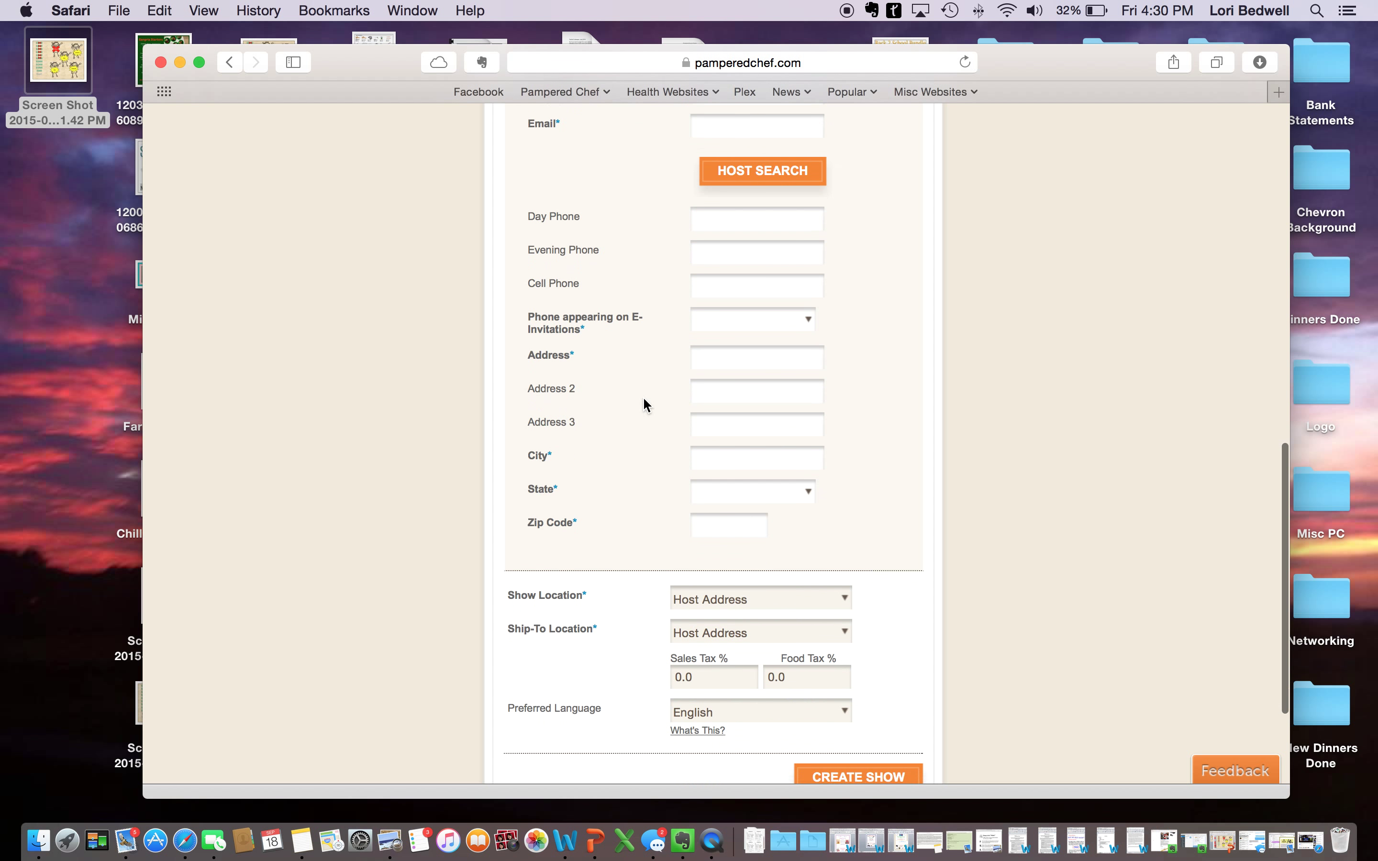
scroll(643, 398, "up", 1)
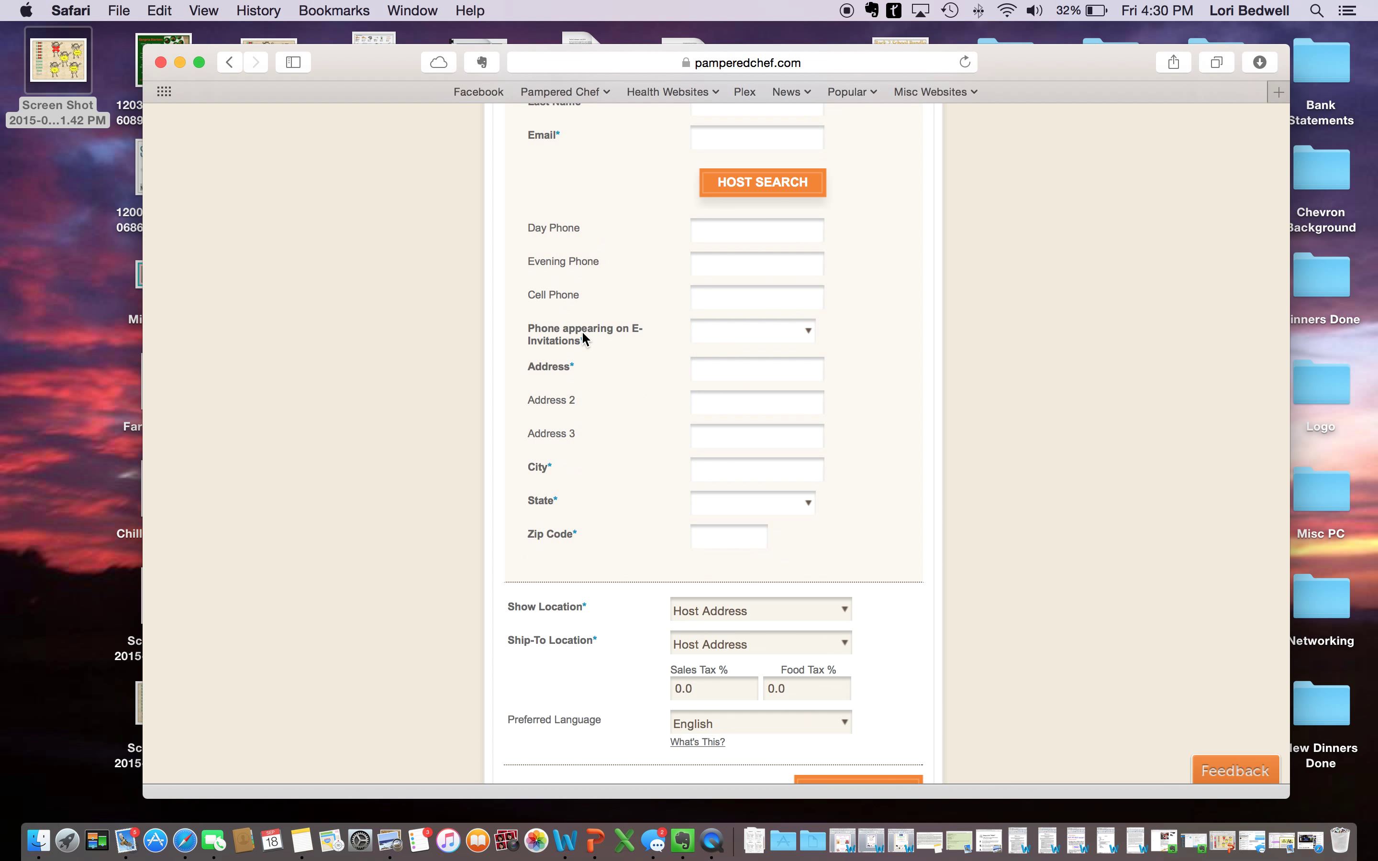
scroll(581, 330, "down", 1)
scroll(740, 569, "down", 3)
scroll(818, 472, "up", 12)
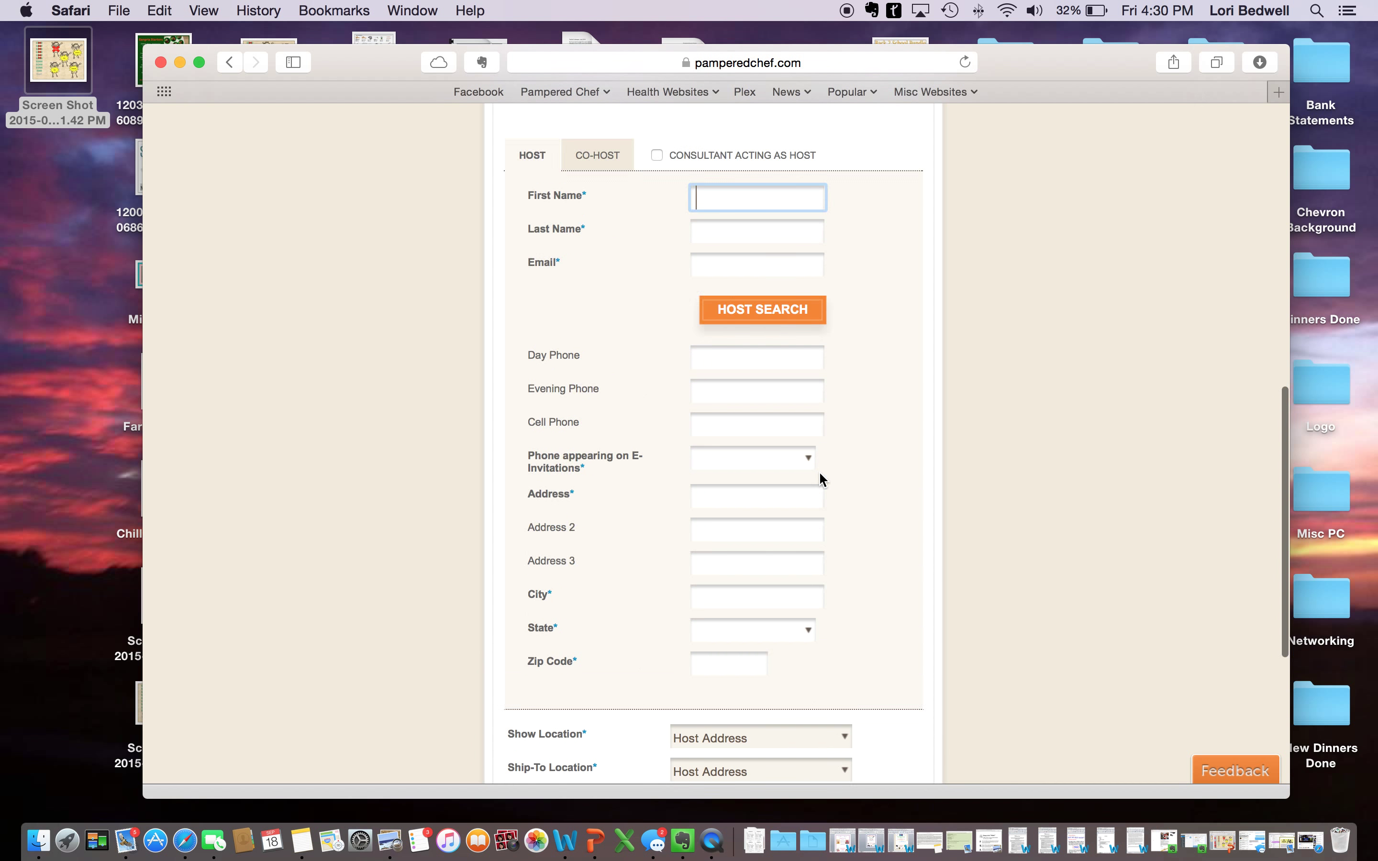
Step: Return to My Shows & Orders and open the 10/17/2015 show's details
mouse_move(520, 224)
left_click(541, 268)
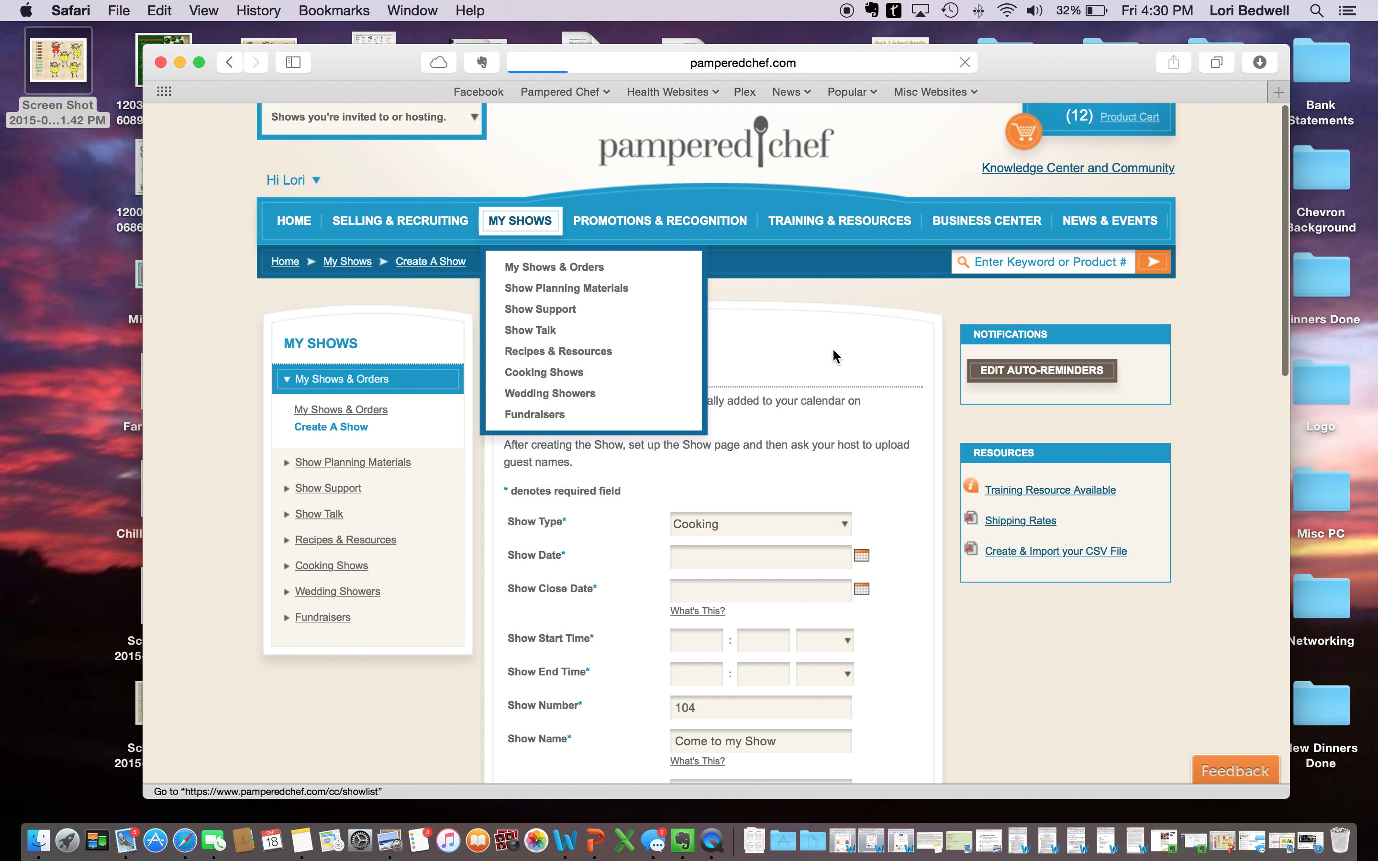
scroll(687, 445, "down", 10)
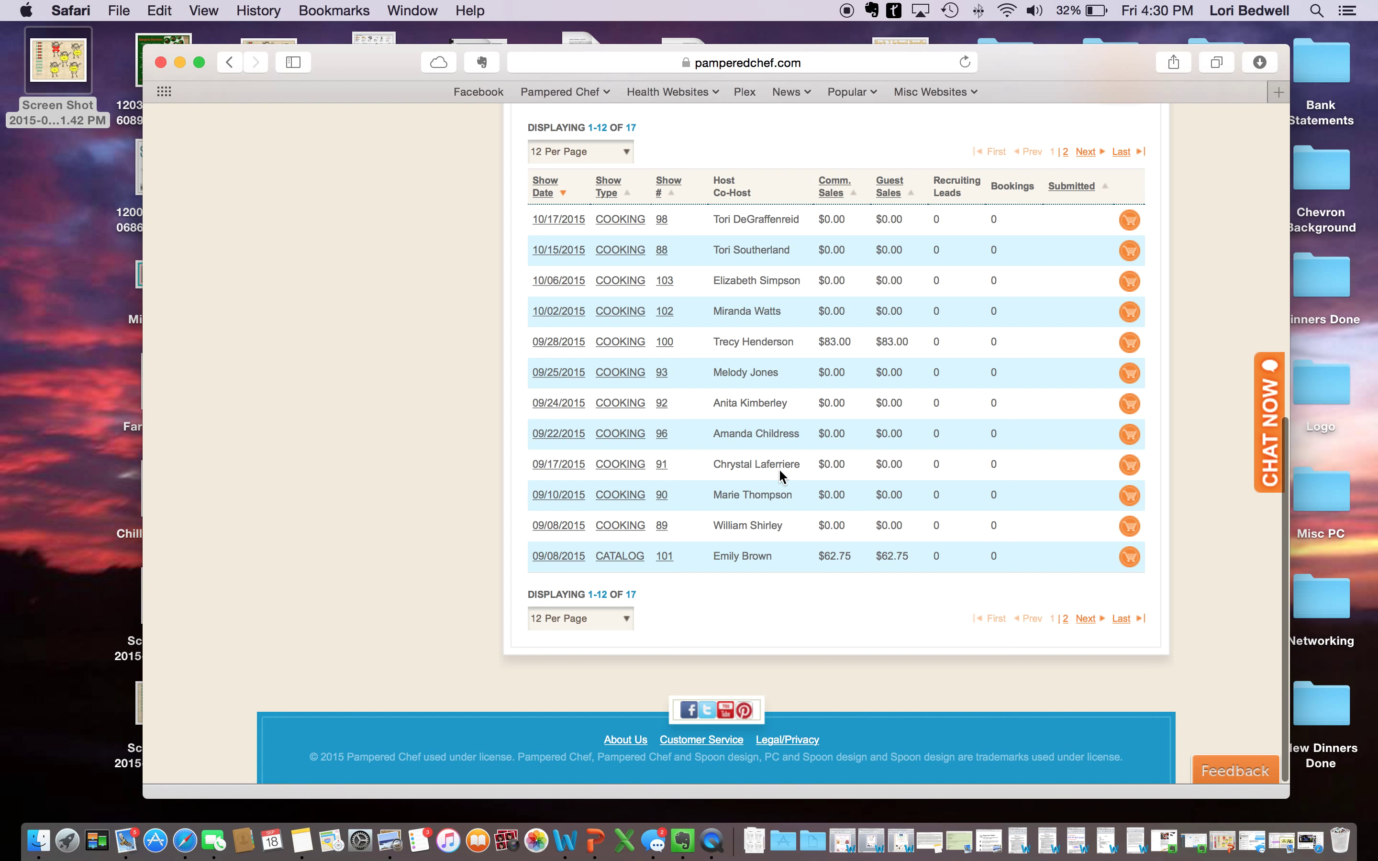
scroll(779, 471, "up", 10)
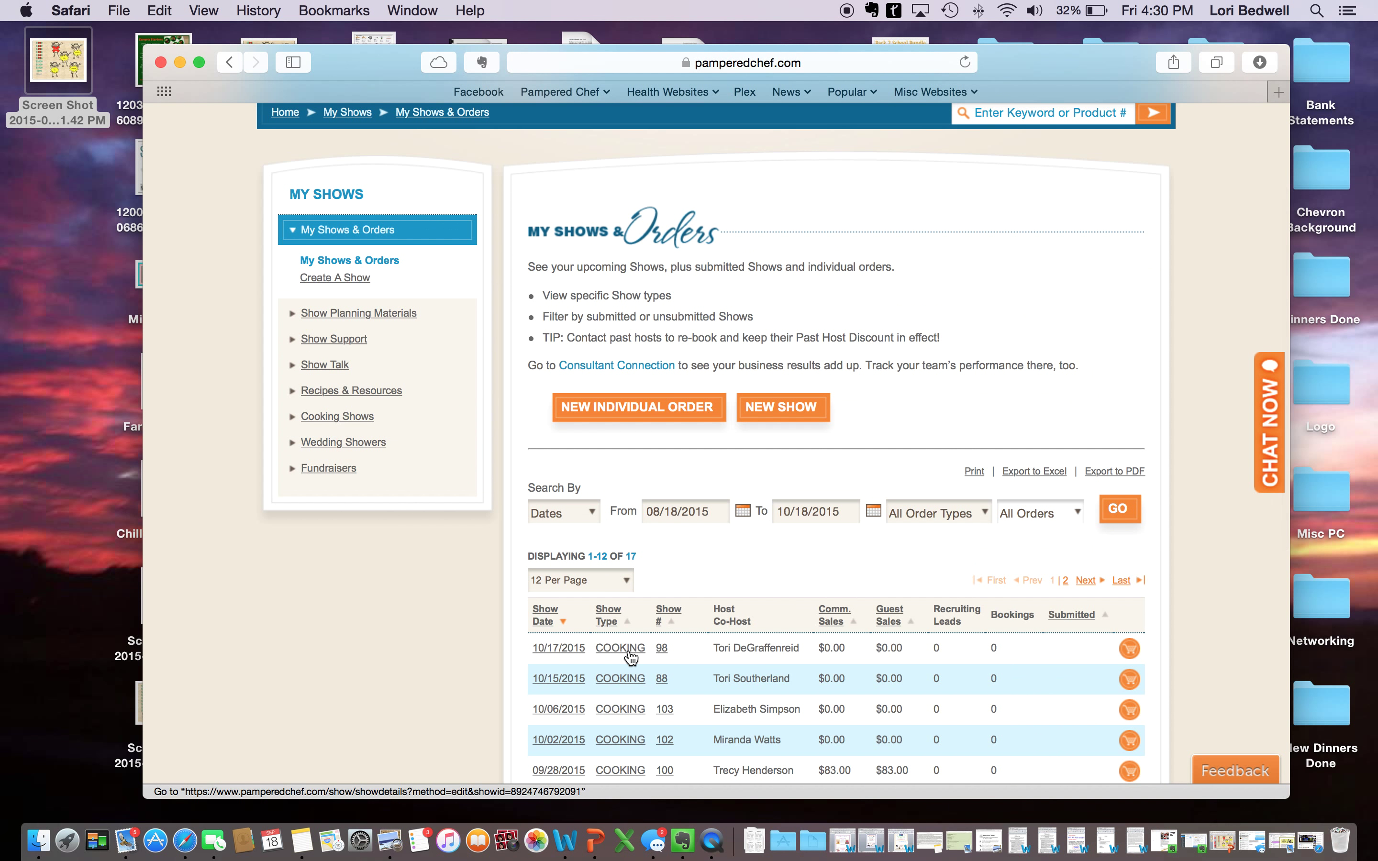
left_click(1129, 649)
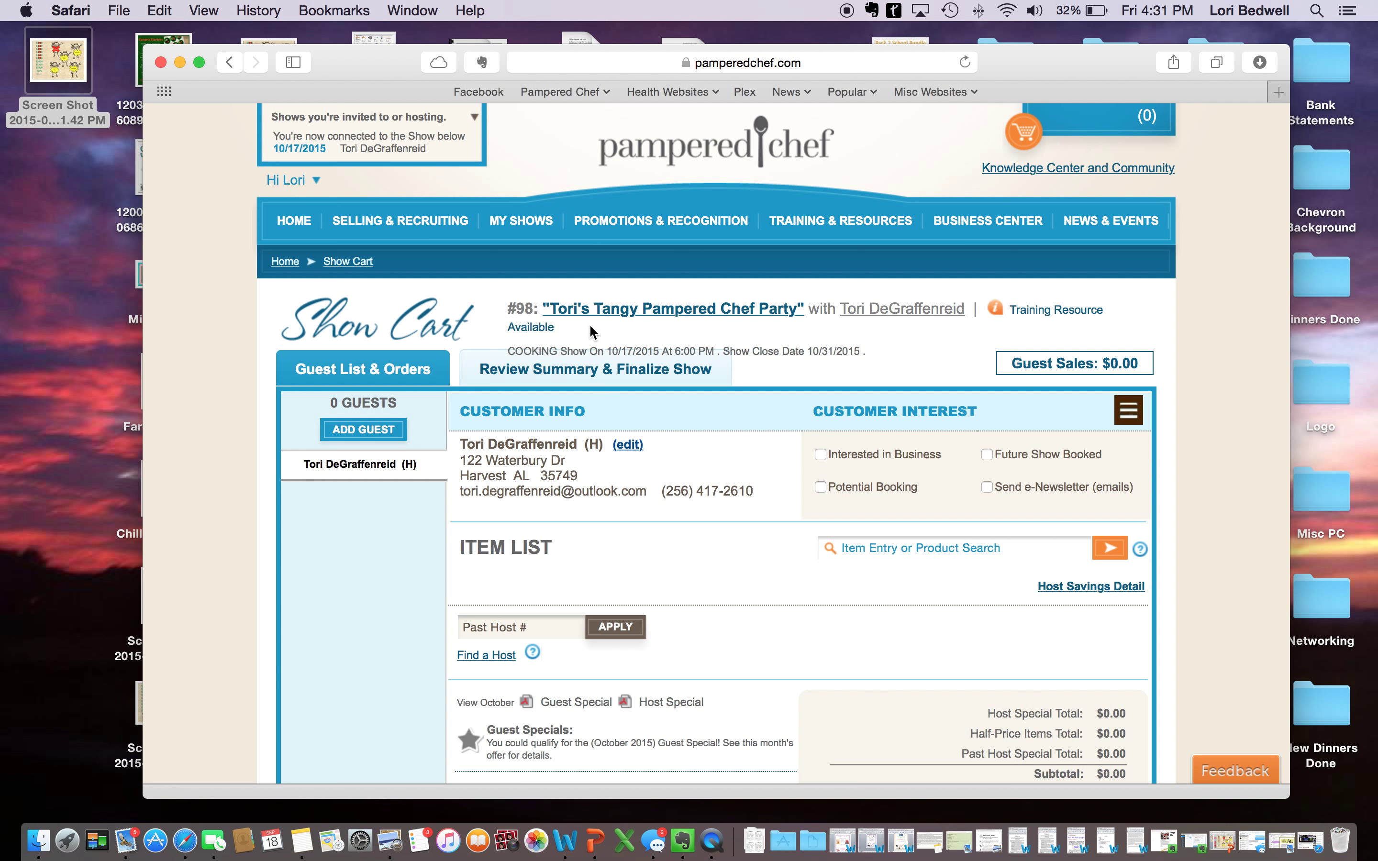
left_click(610, 310)
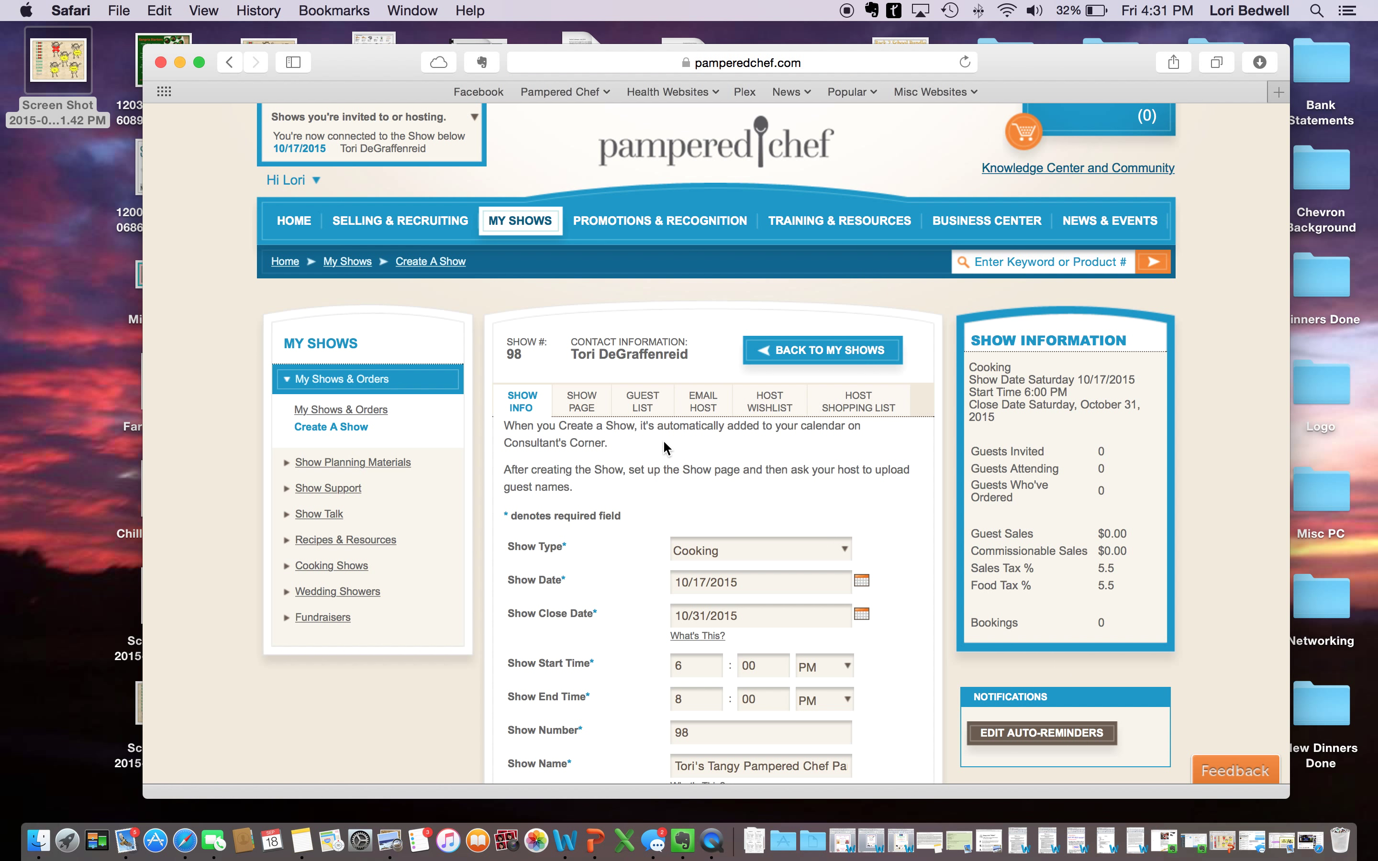
Step: Switch to show 98's Show Page and select its shareable Show URL
scroll(665, 446, "down", 10)
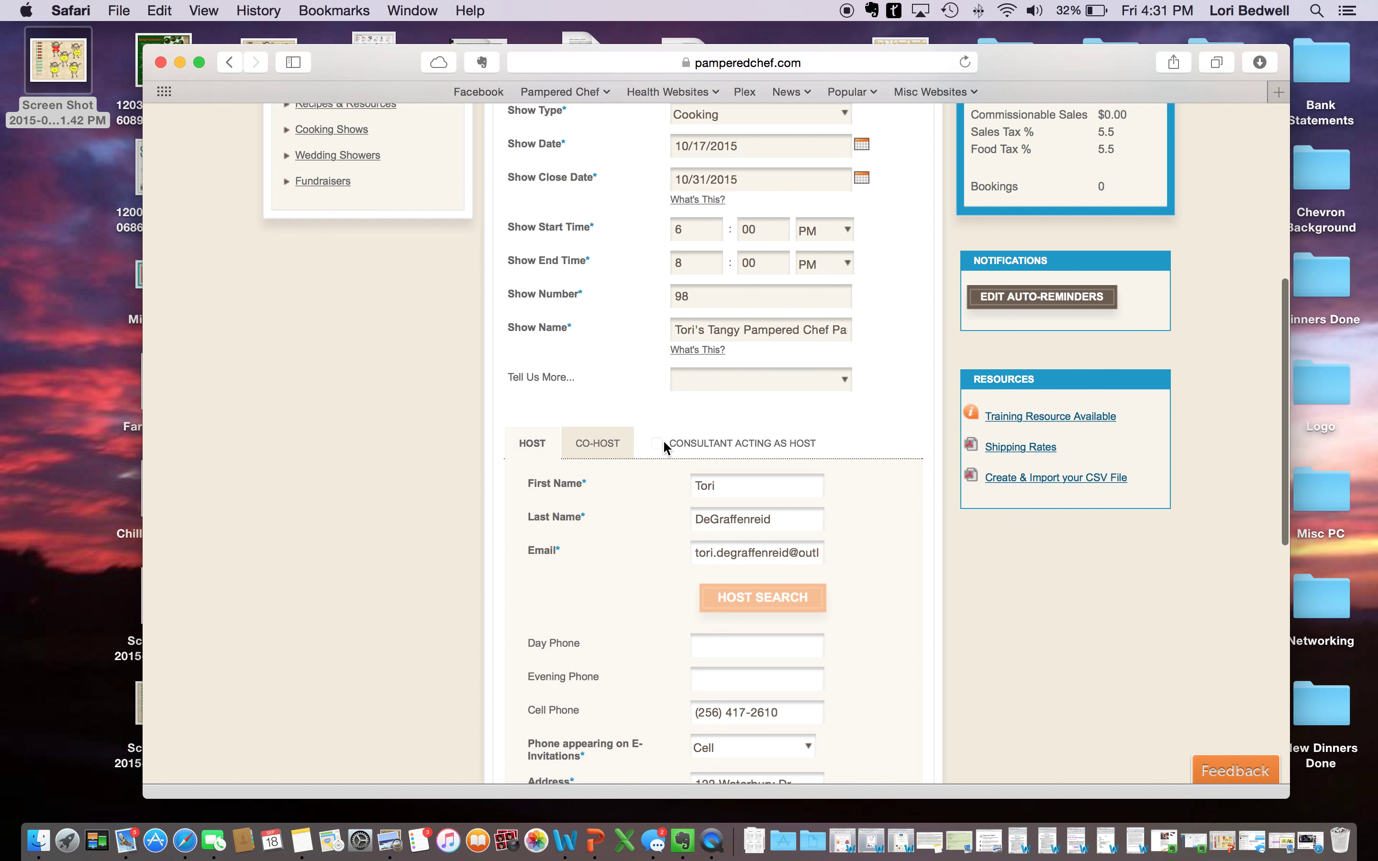
scroll(663, 439, "up", 5)
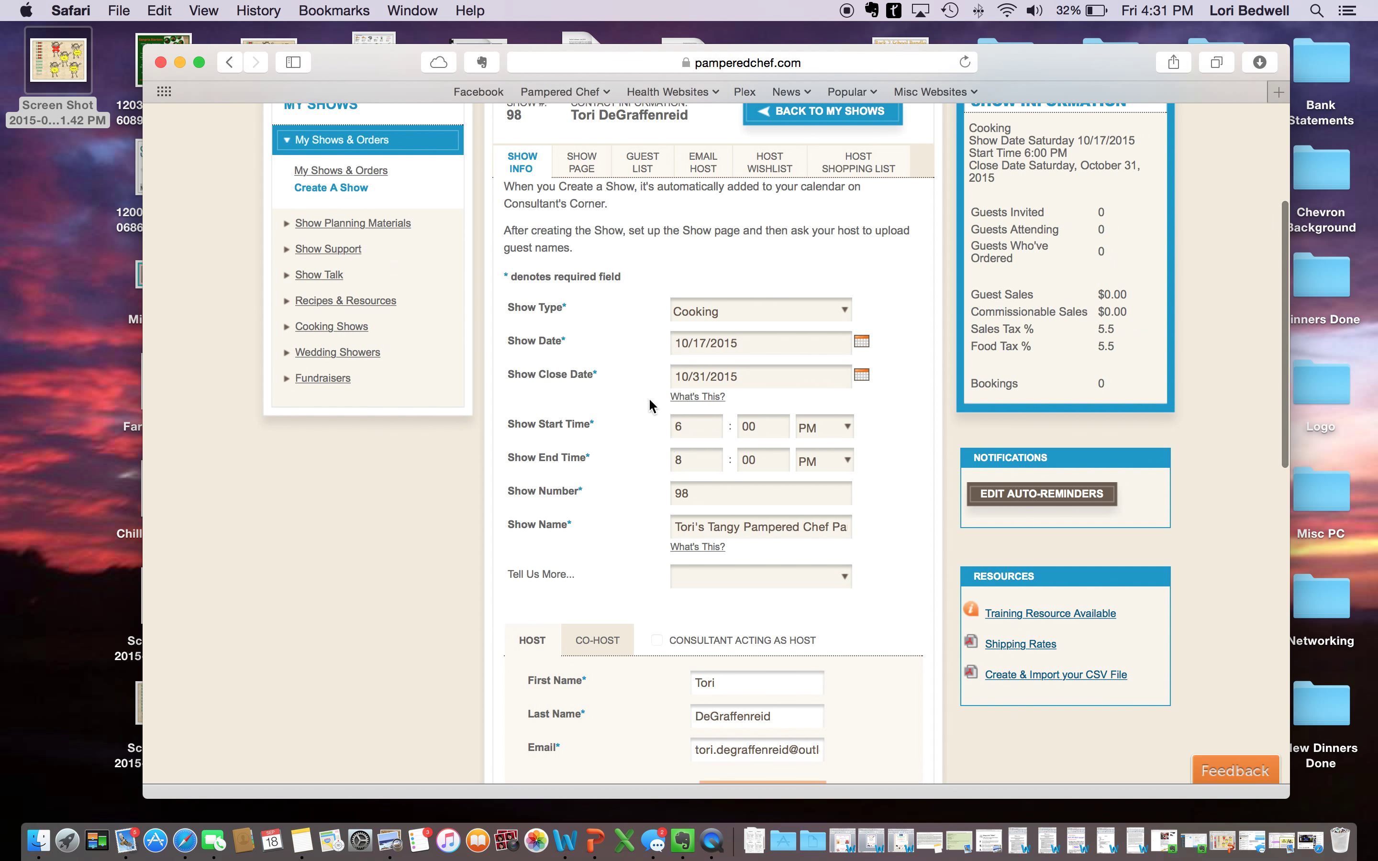
left_click(575, 170)
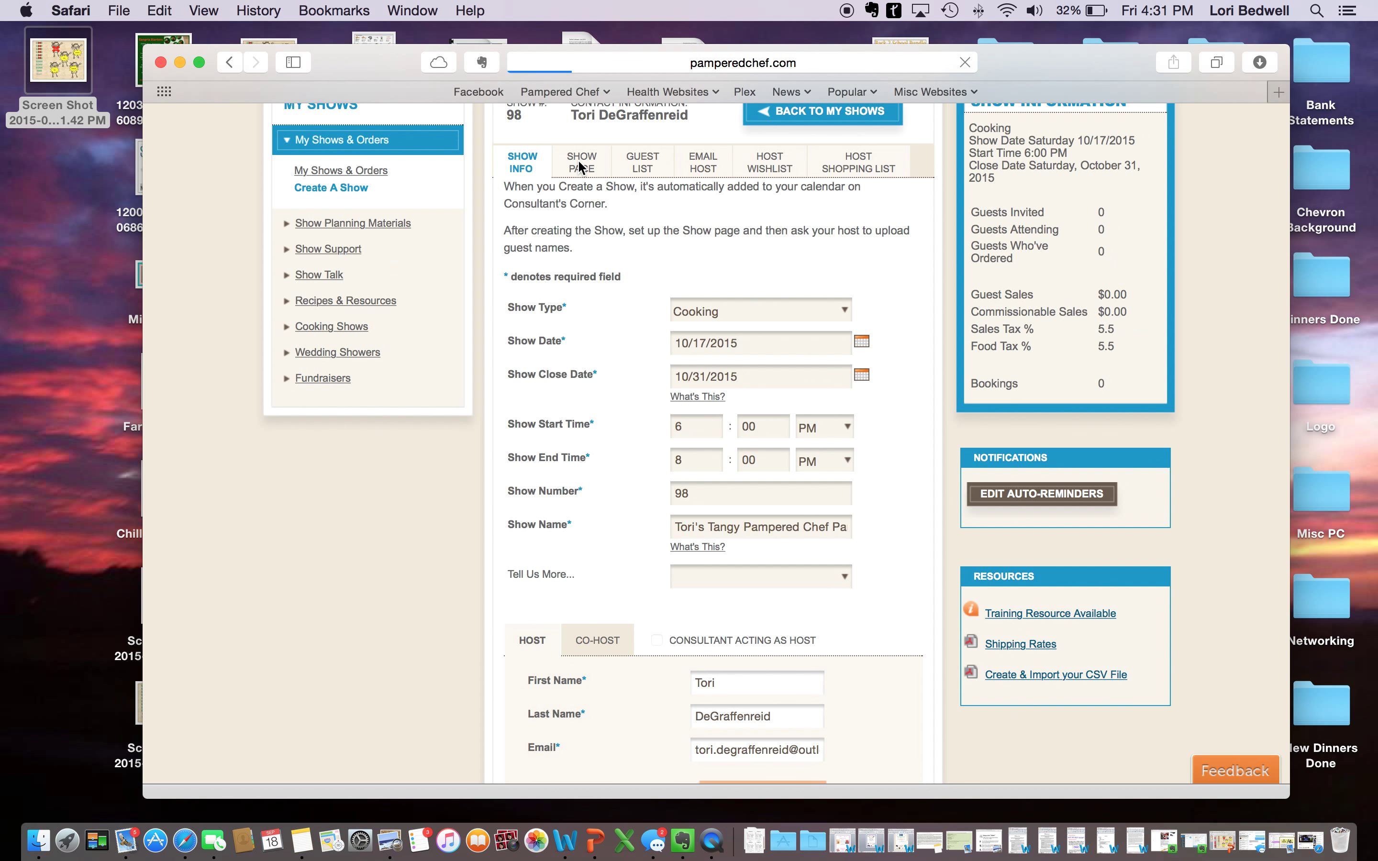
scroll(662, 499, "down", 15)
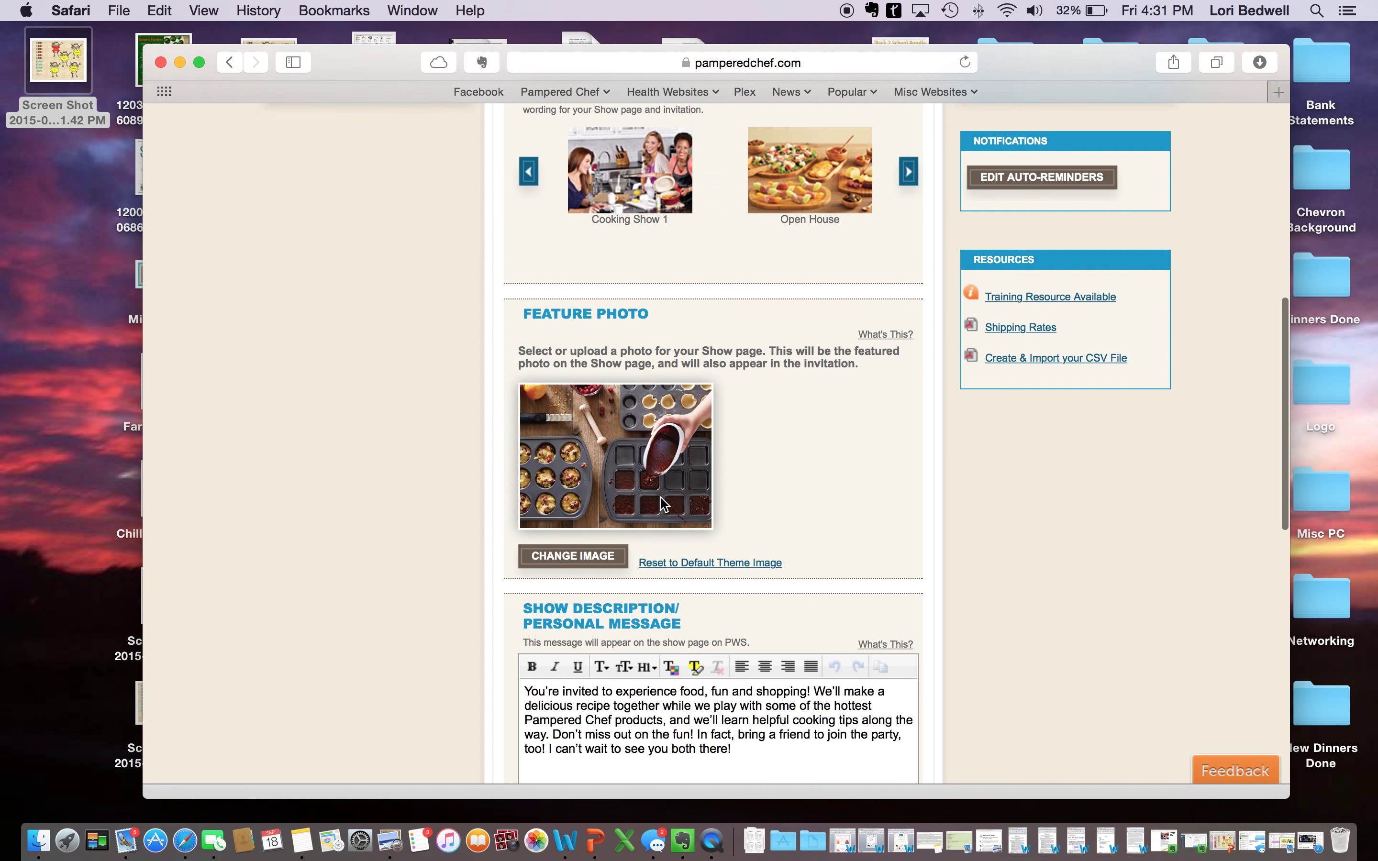
scroll(661, 499, "down", 10)
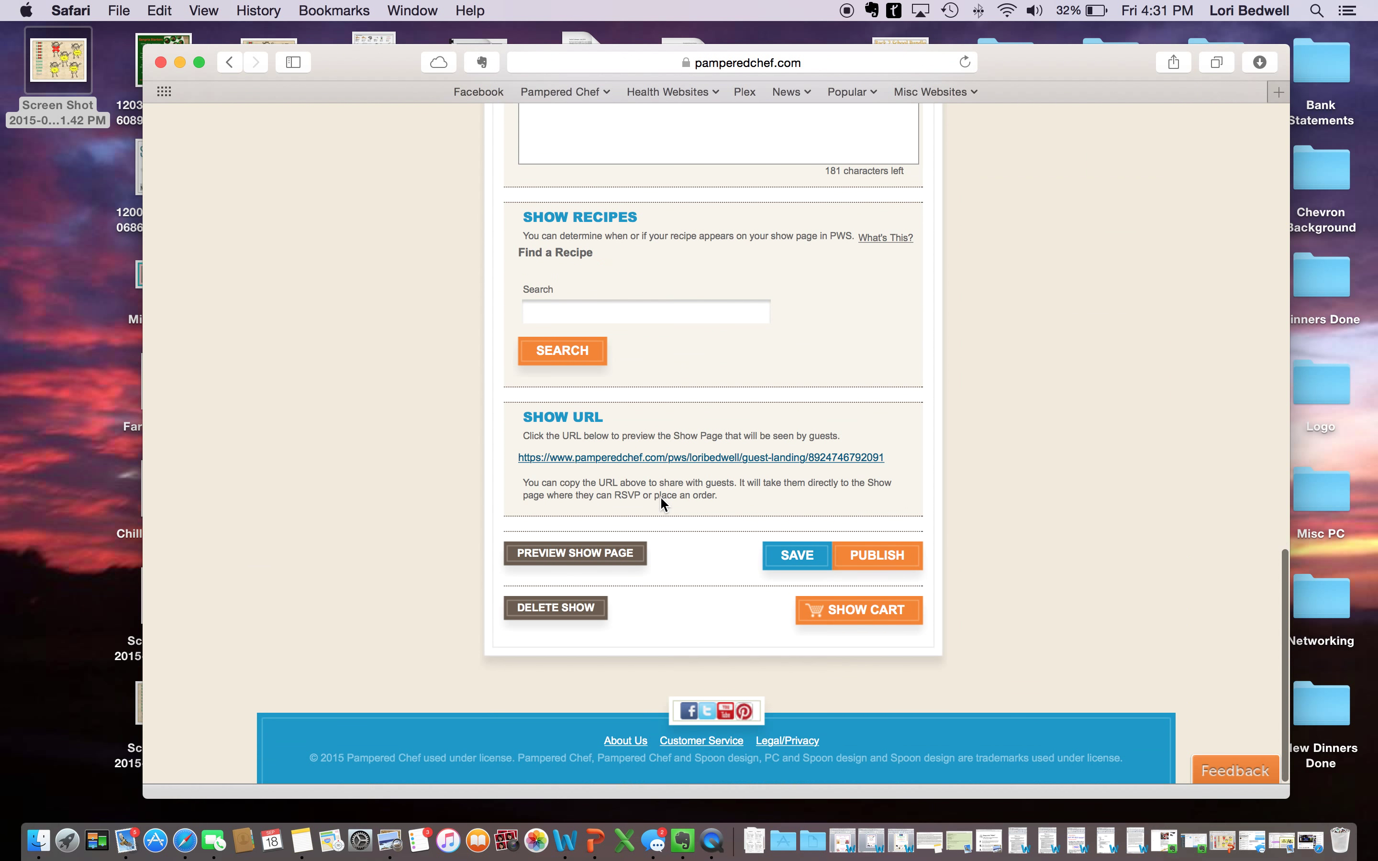
left_click_drag(517, 469, 858, 434)
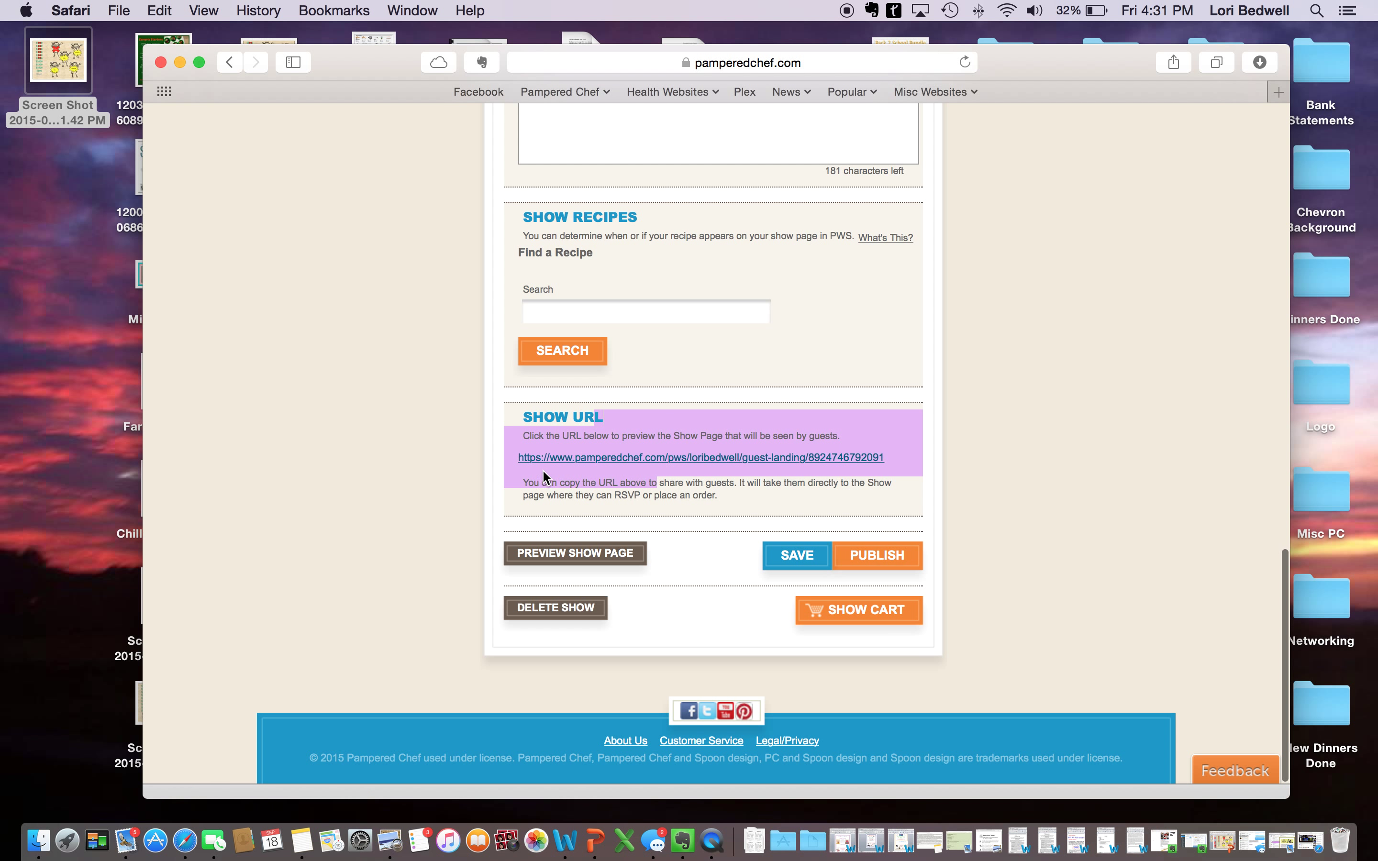